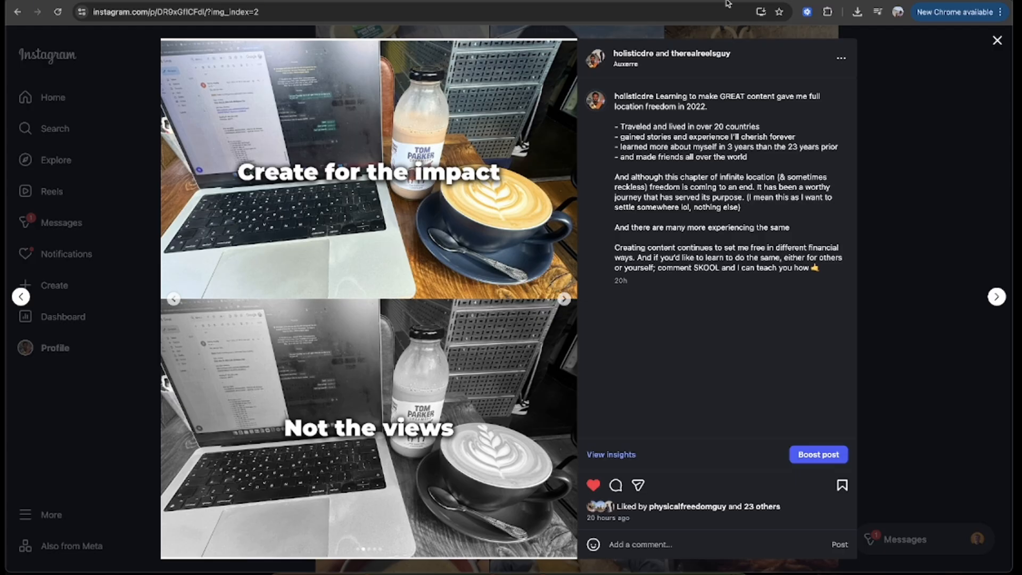
Step: Look through the Instagram carousel's slides, then switch to Canva and review the pages of its finished design
click(564, 299)
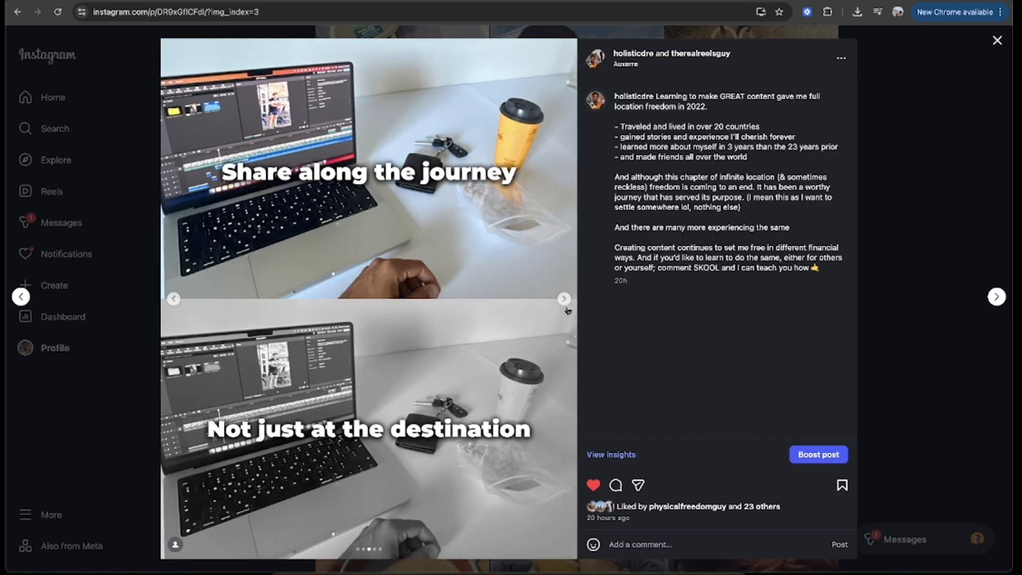
click(565, 299)
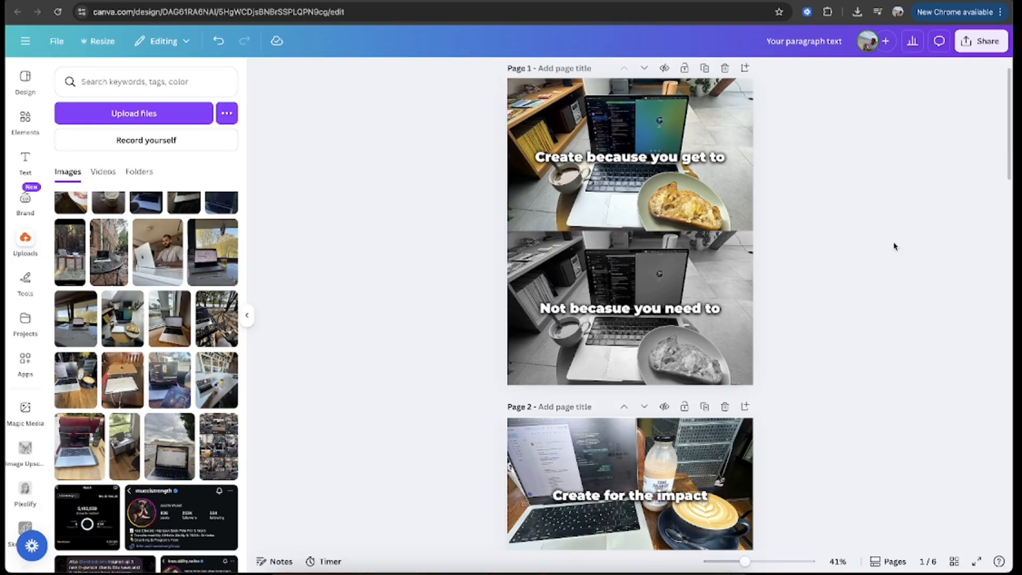
scroll(895, 245, up, 1)
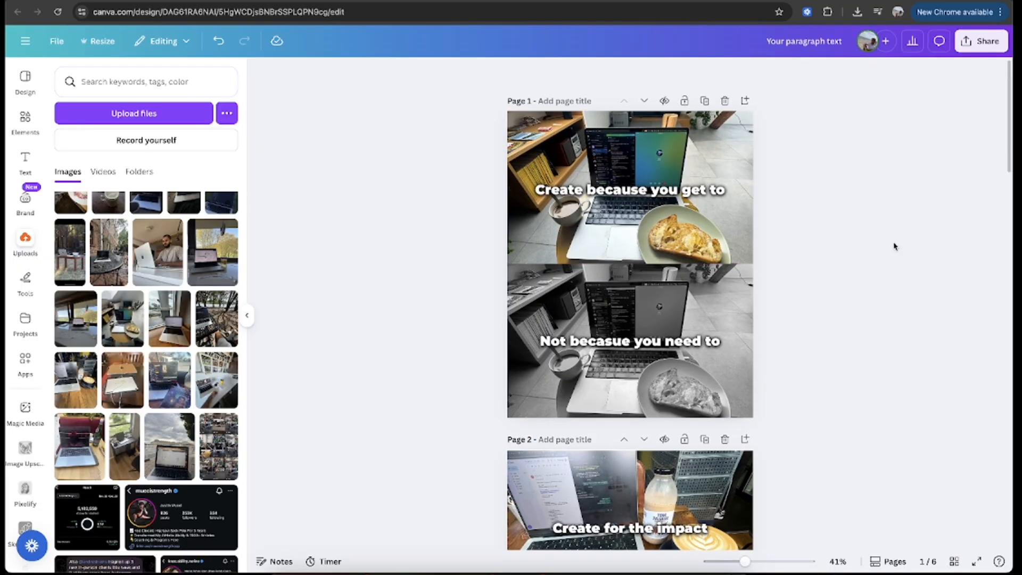
scroll(797, 277, down, 20)
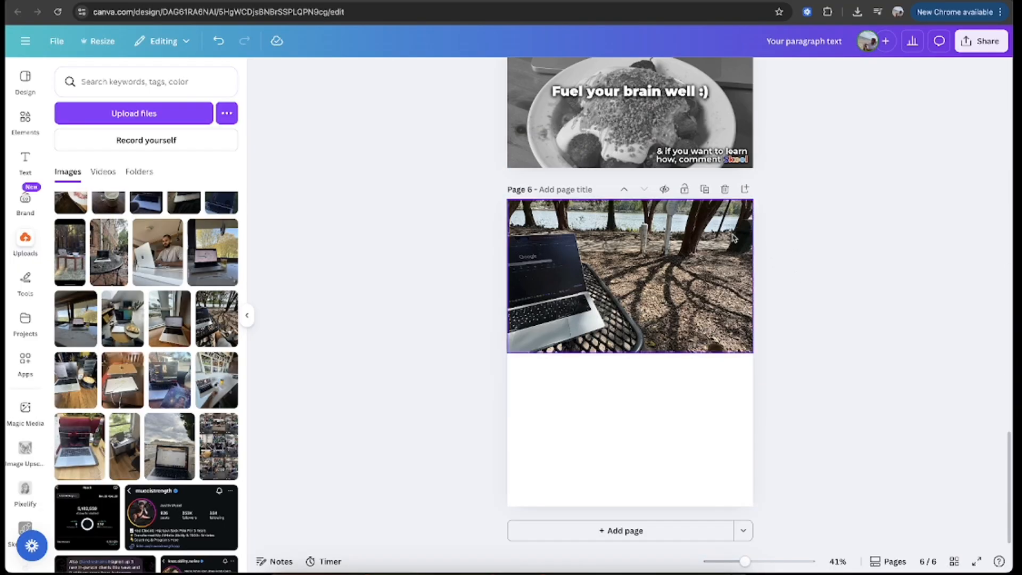
scroll(658, 293, up, 15)
scroll(658, 293, up, 3)
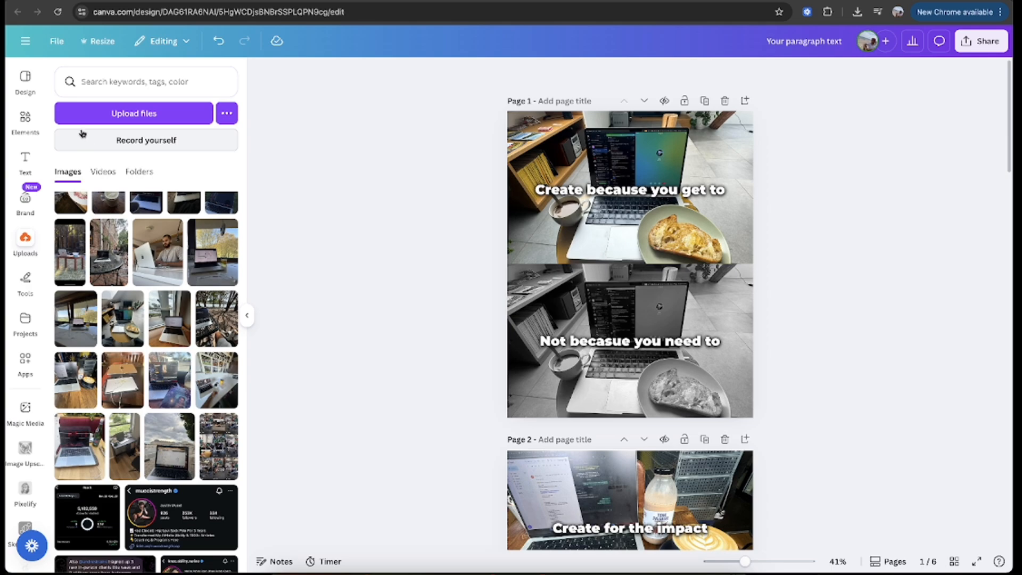
Step: Create a new blank design in the Instagram Post (4:5) format
click(23, 41)
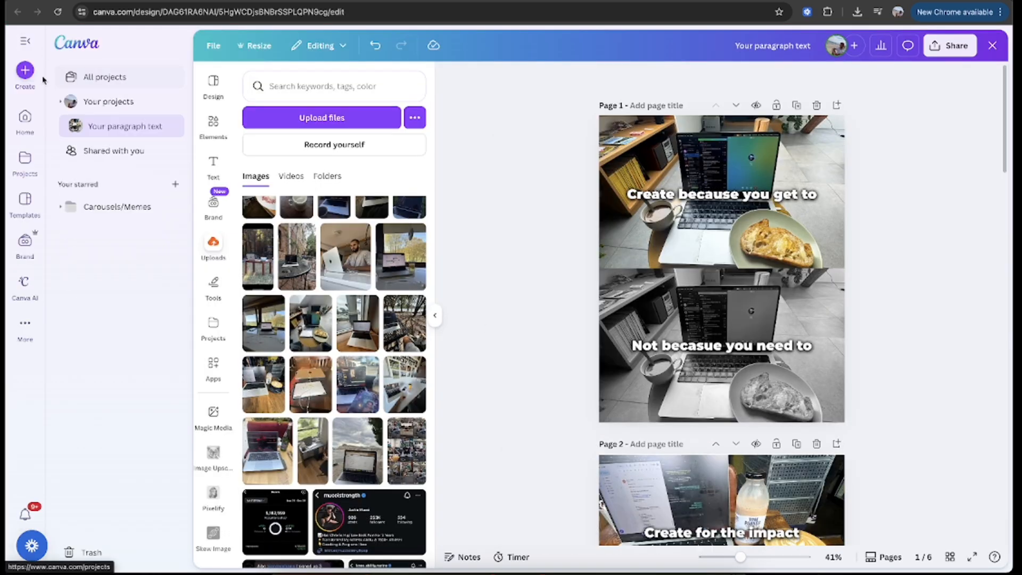
click(25, 71)
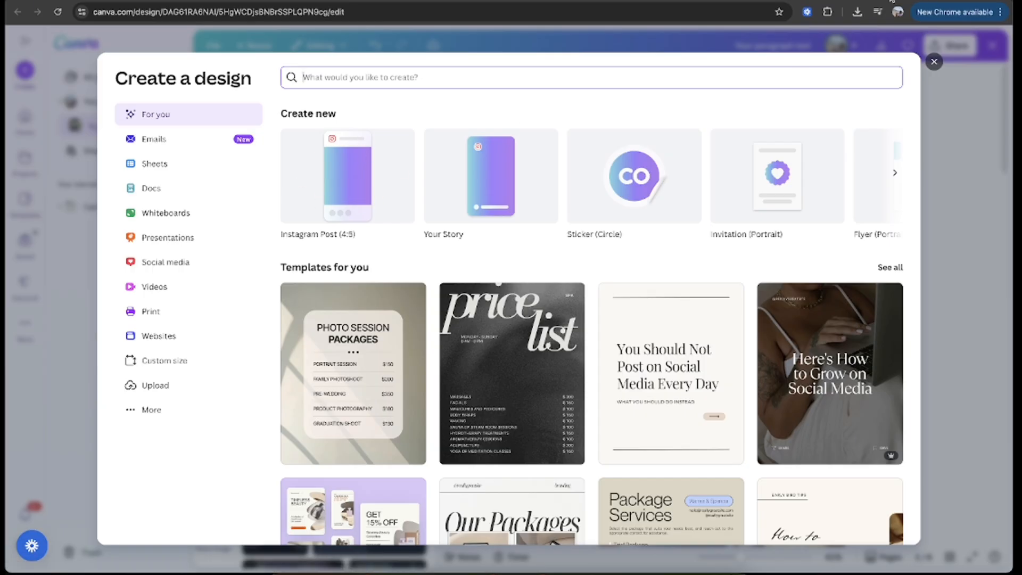
click(808, 1)
click(770, 2)
click(349, 181)
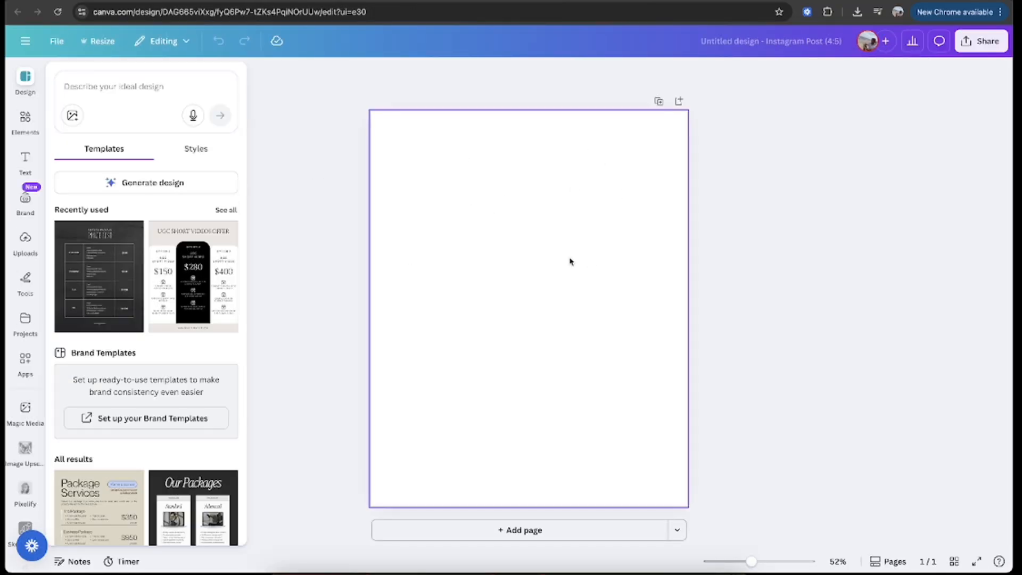
Step: Add the uploaded photo of the laptop and white mug on the black patio table, enlarged to 1,080 × 1,920 to fill the page
click(570, 261)
click(25, 158)
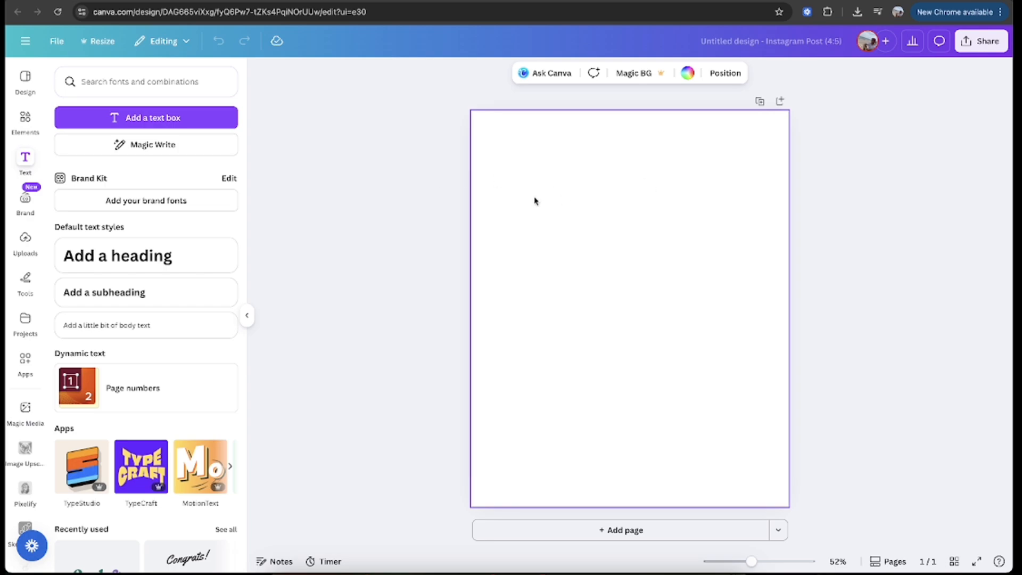
click(25, 237)
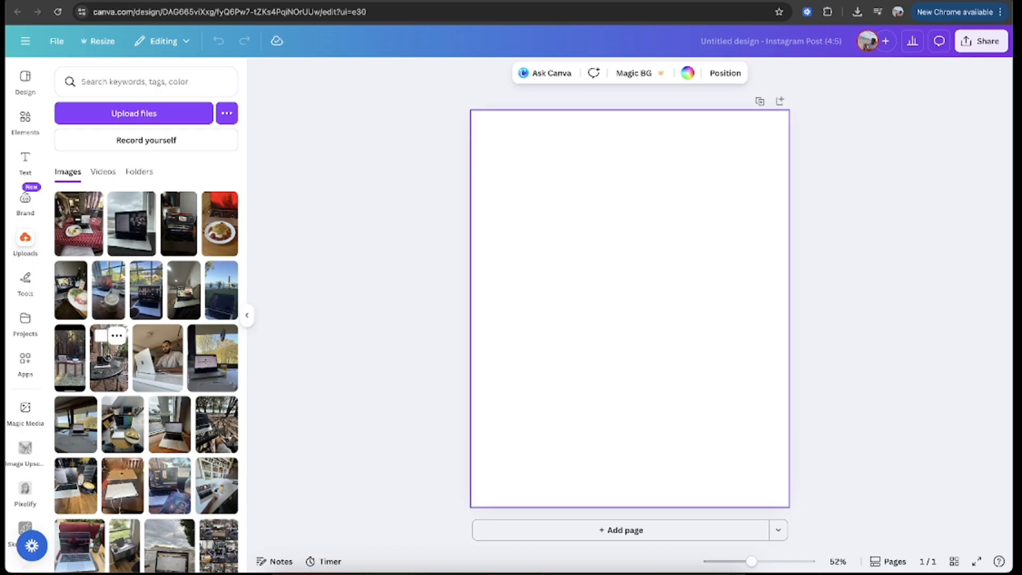
click(108, 357)
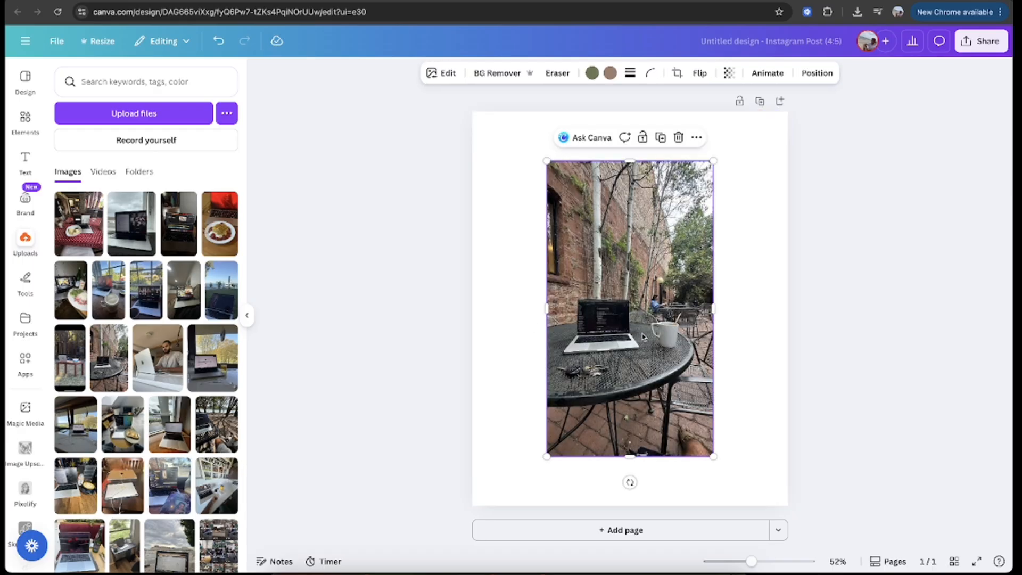
drag(643, 336, 568, 225)
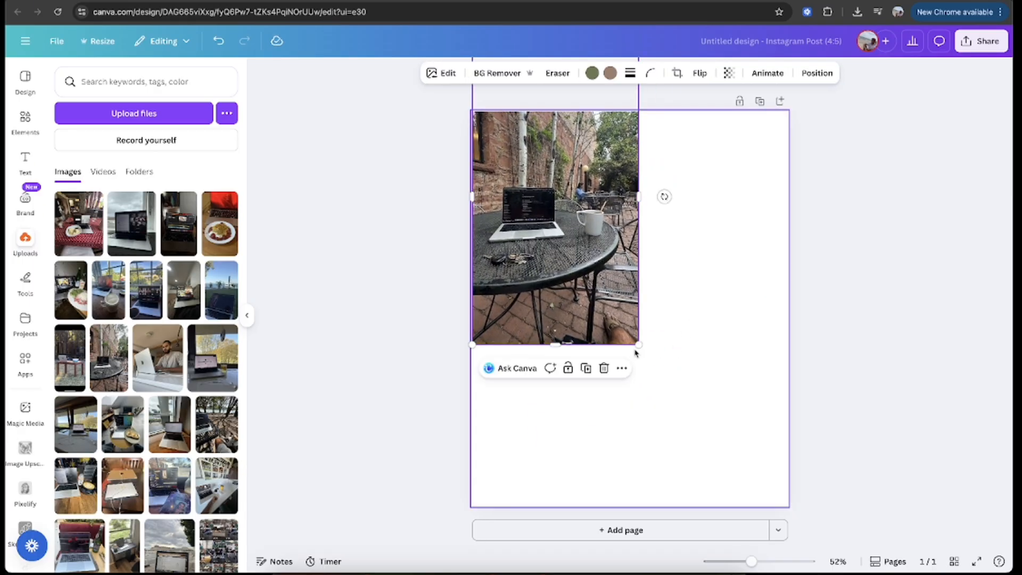
drag(635, 351, 933, 526)
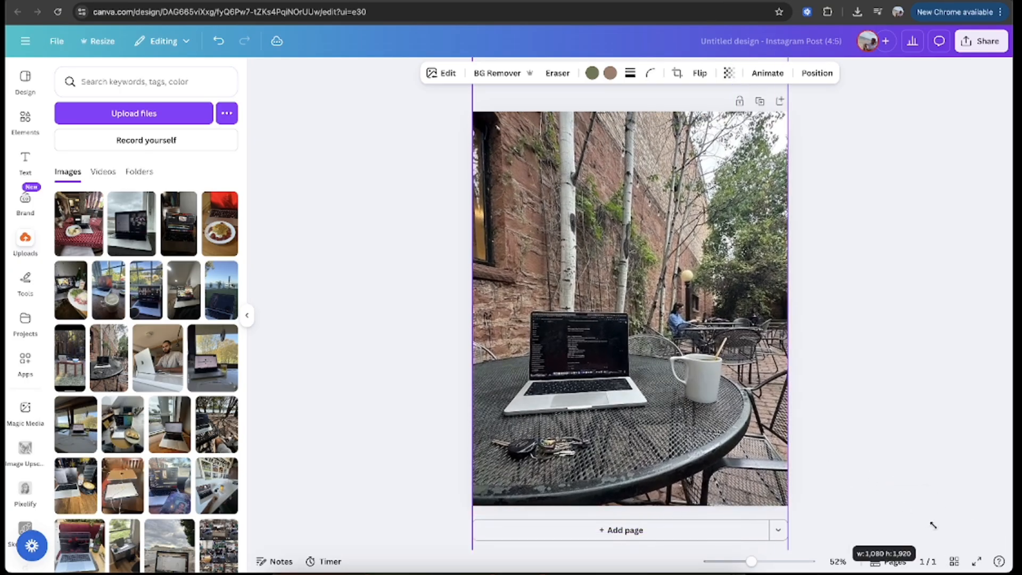
Step: Enlarge the patio photo slightly beyond the page's sides and move it up until its lower edge meets the page's bottom edge
drag(657, 362, 657, 258)
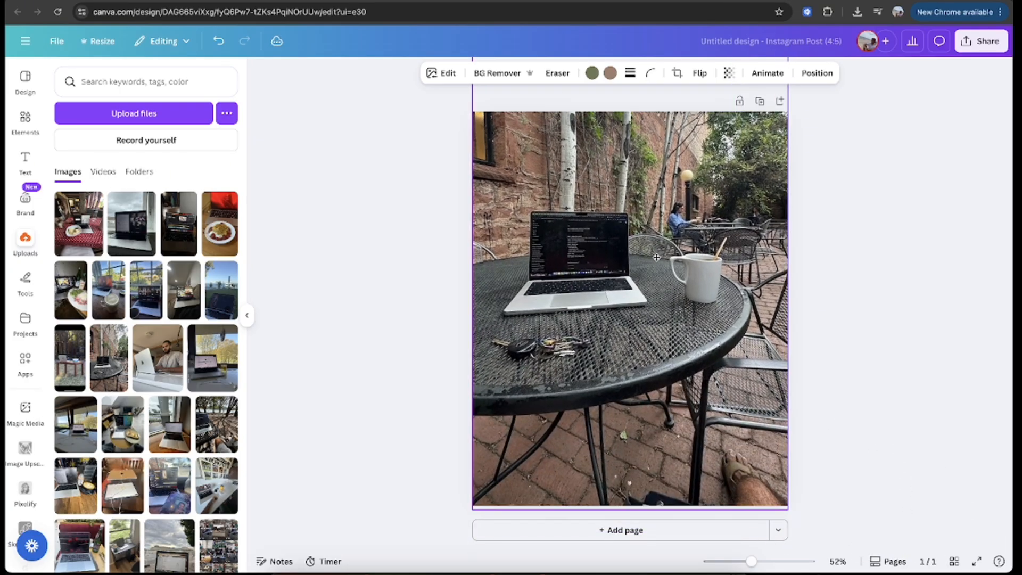
scroll(783, 293, down, 3)
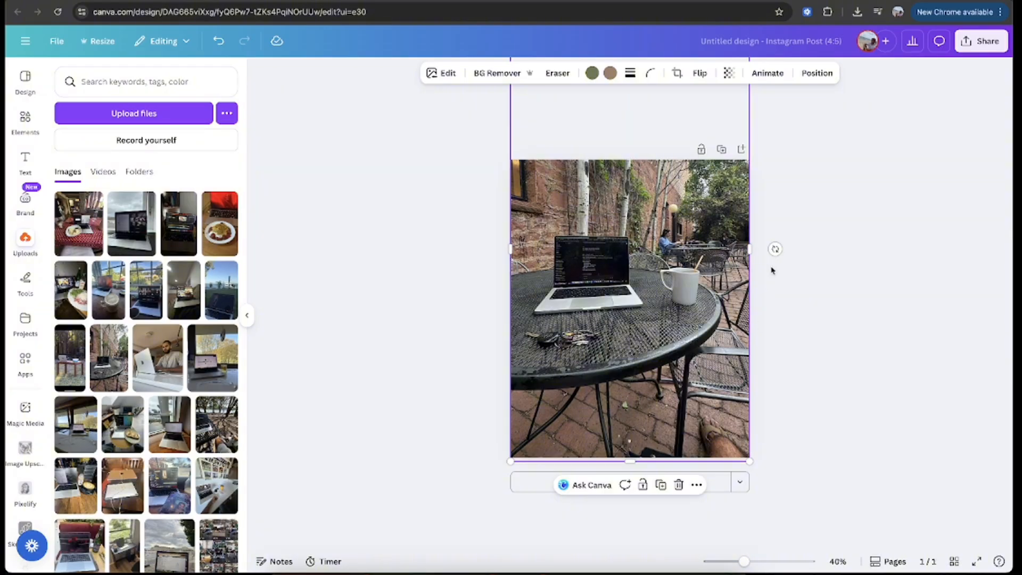
drag(750, 462, 772, 488)
drag(515, 495, 505, 504)
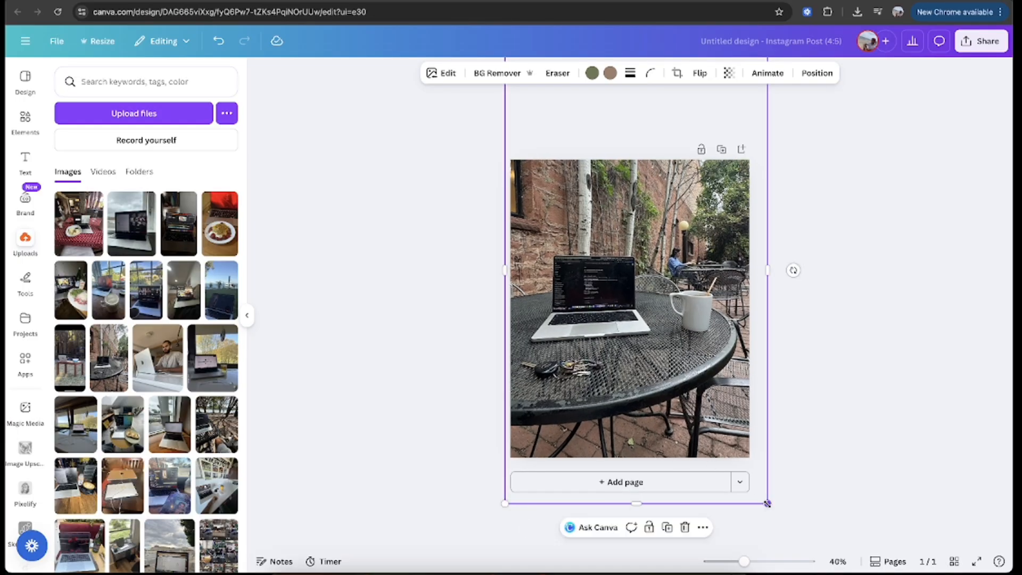
drag(767, 504, 772, 510)
drag(675, 357, 675, 299)
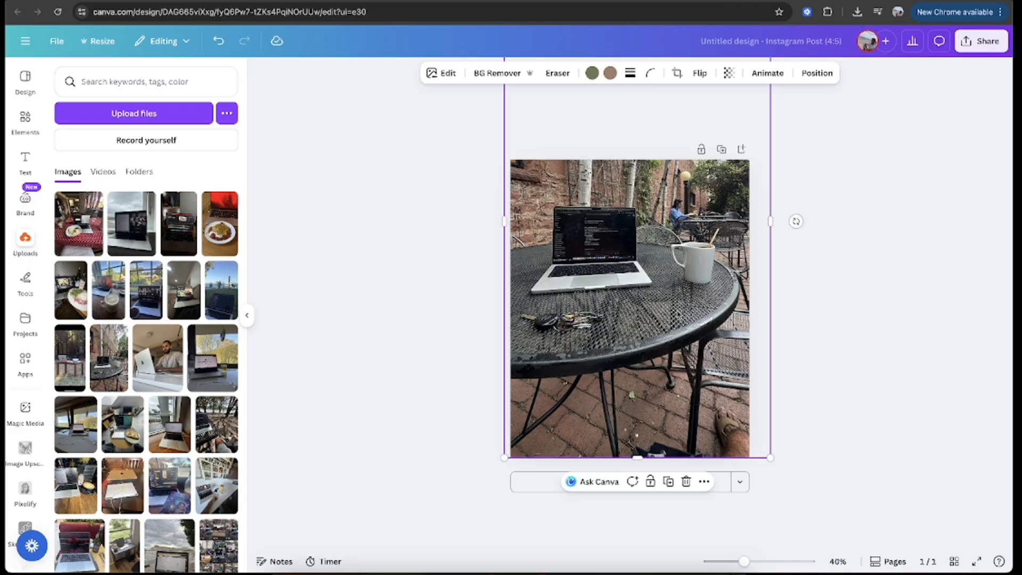
Step: Crop the patio photo on all four sides so that it fills exactly the upper half of the page
drag(638, 456, 652, 310)
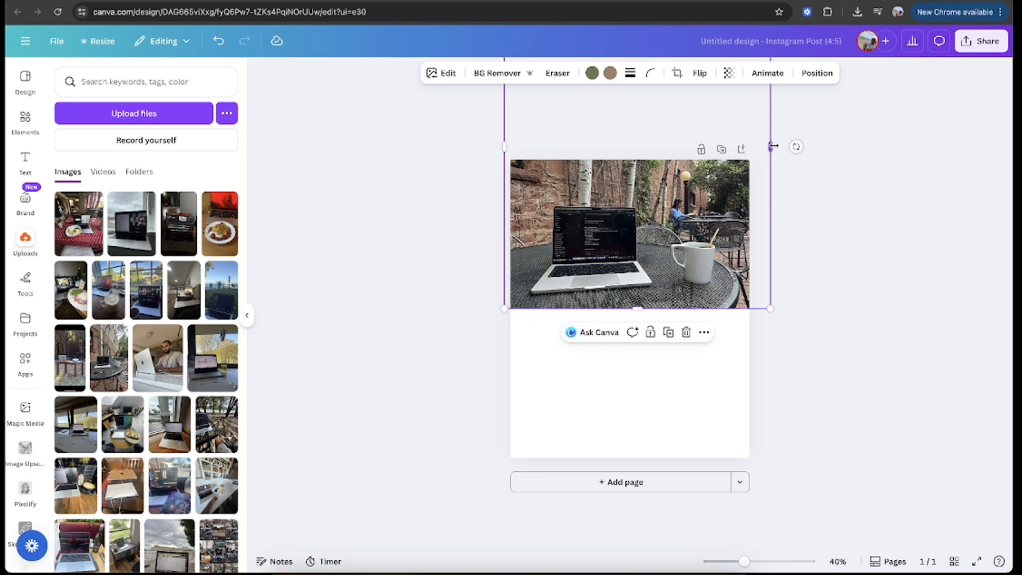
drag(770, 146, 750, 145)
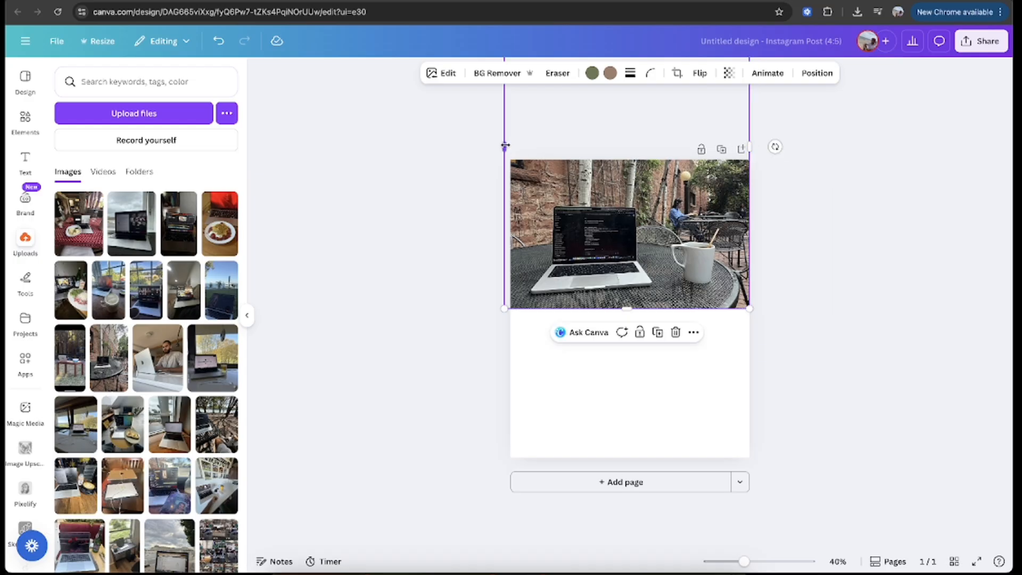
drag(506, 146, 511, 146)
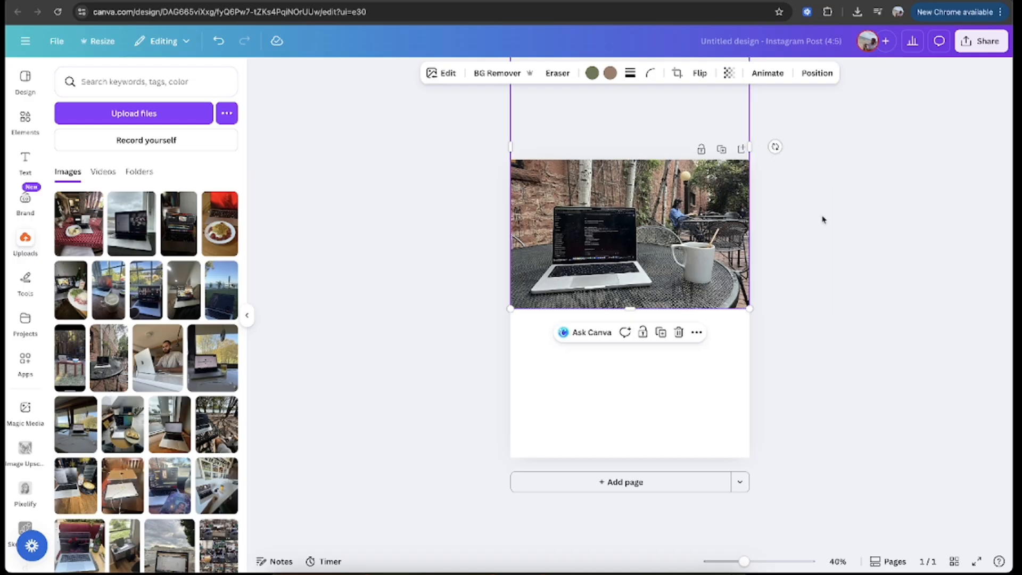
scroll(630, 271, down, 5)
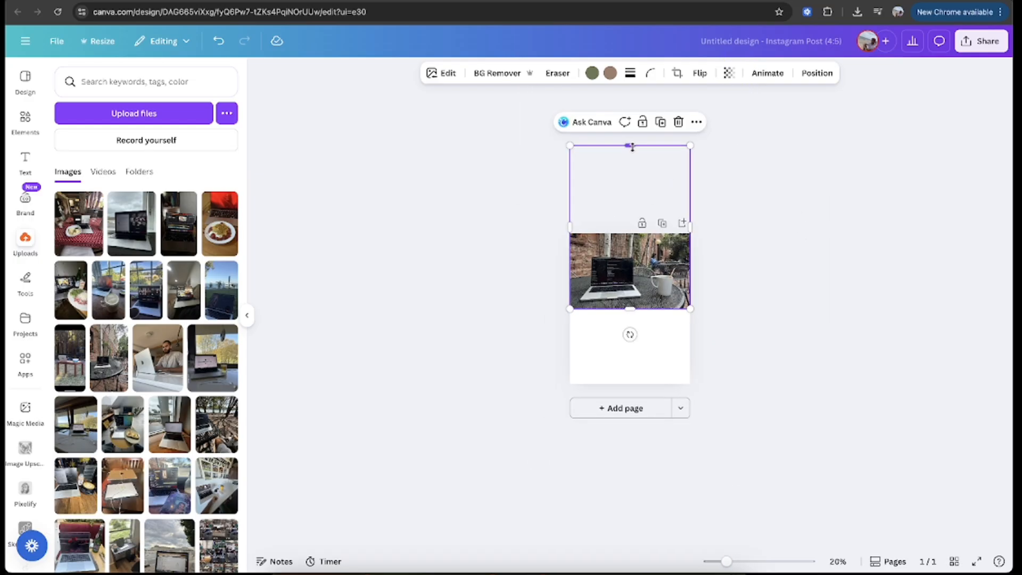
drag(631, 149, 634, 226)
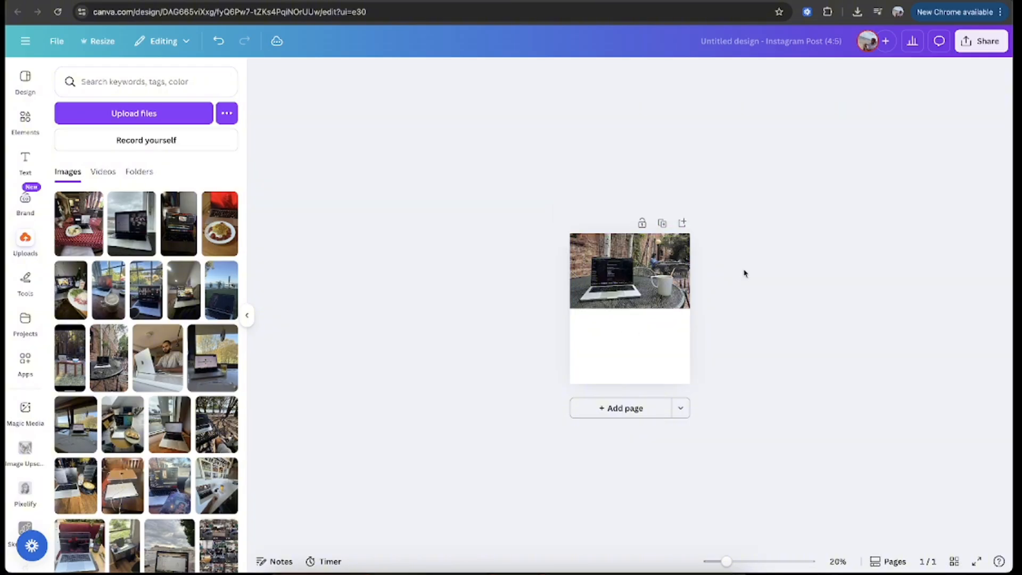
Step: Copy the cropped patio photo and place the copy directly below it, filling the lower half of the page
scroll(687, 281, up, 4)
click(685, 283)
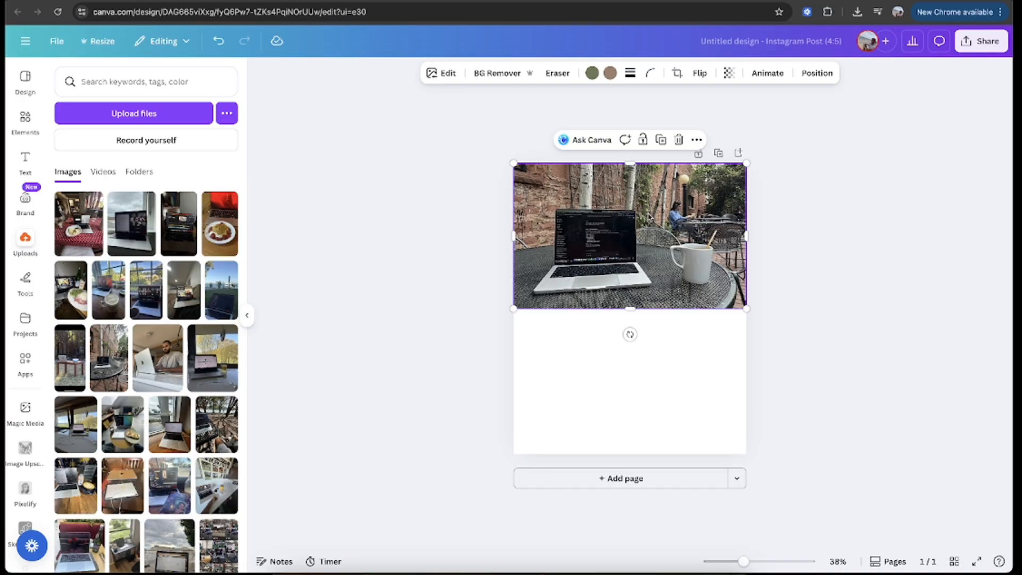
right_click(649, 217)
click(661, 223)
key(super+v)
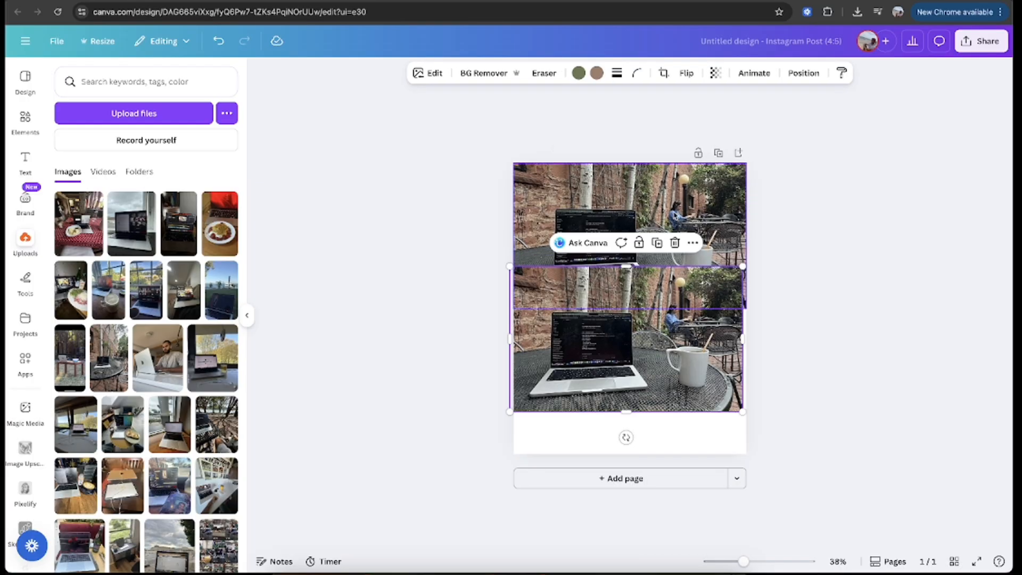
right_click(675, 214)
click(822, 154)
drag(672, 347, 677, 391)
click(854, 338)
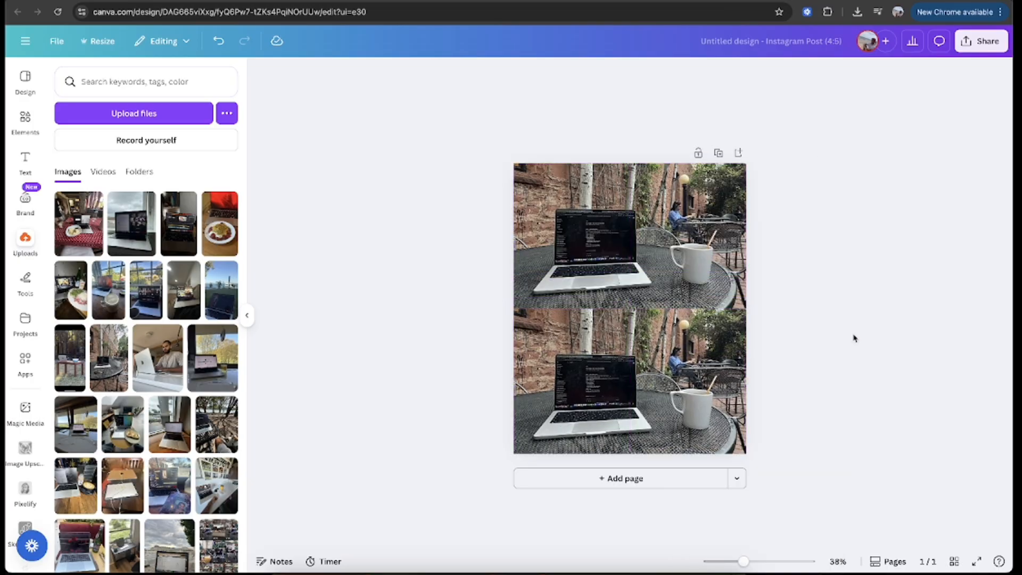
Step: Add a second page and place the uploaded photo of the laptop under a cloudy sky near the page's upper left corner
click(629, 482)
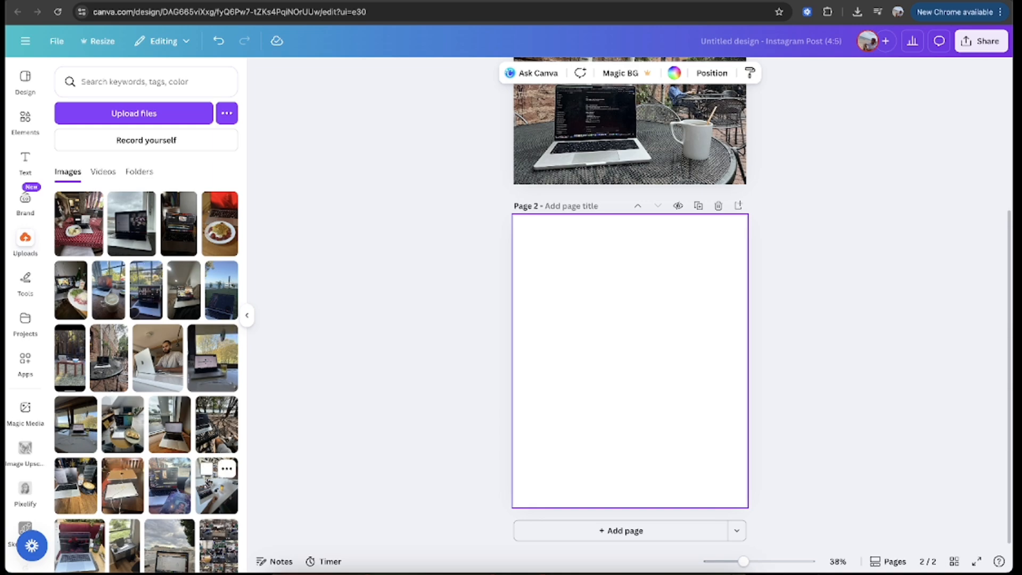
scroll(213, 482, down, 3)
click(180, 476)
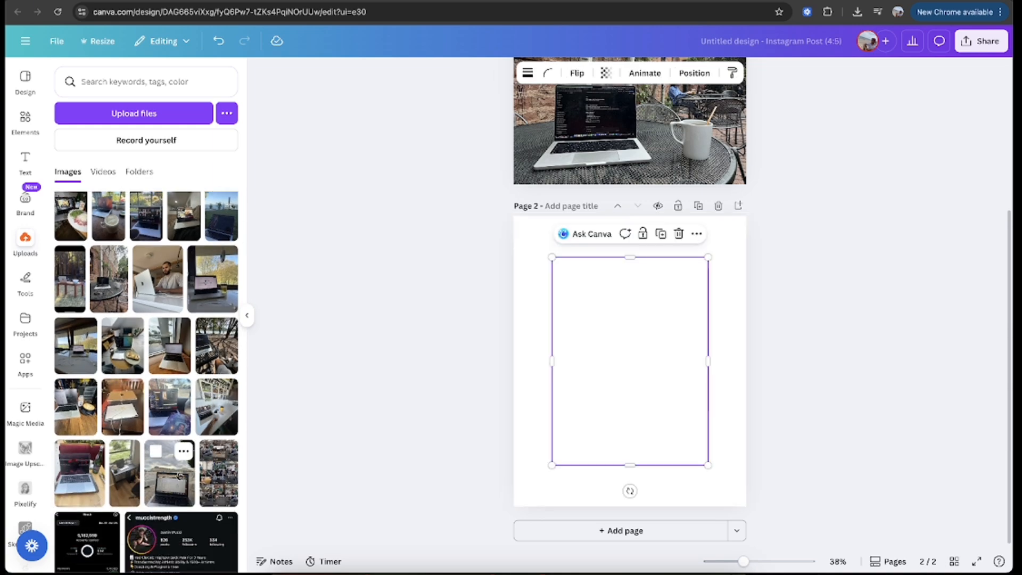
drag(639, 367, 604, 336)
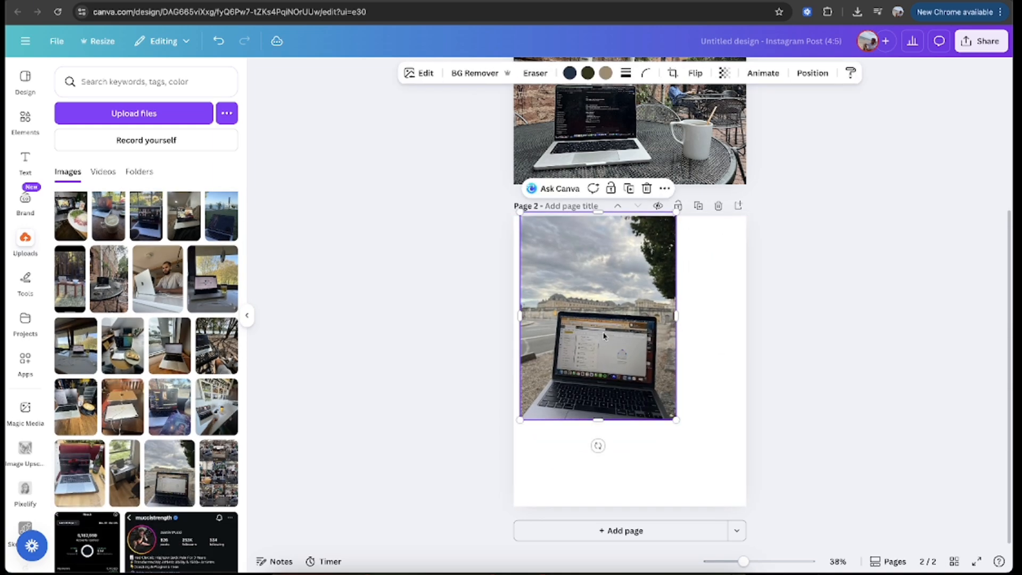
scroll(604, 336, up, 5)
scroll(604, 335, down, 5)
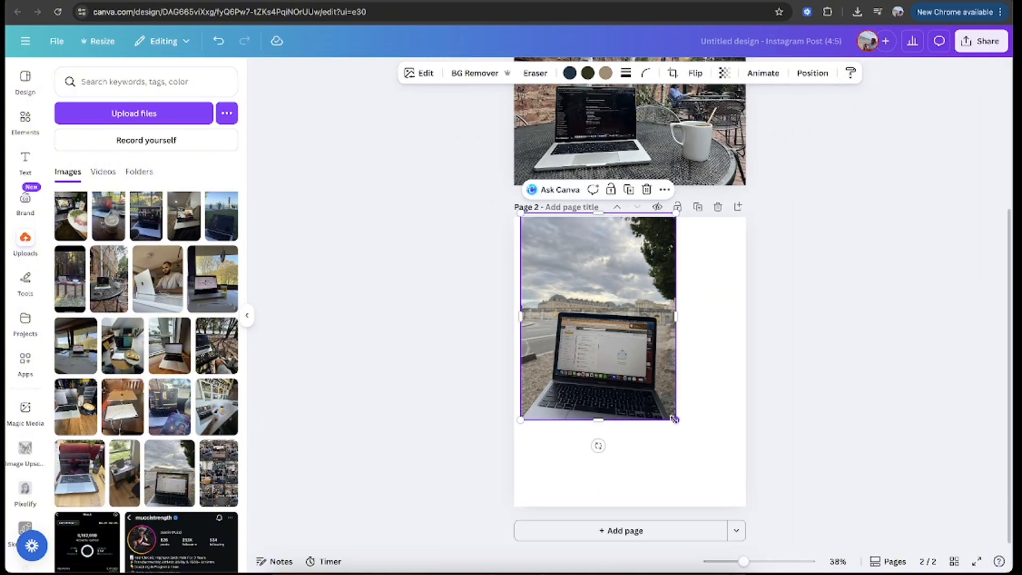
Step: Enlarge page 2's laptop photo to the page width, move it up, and crop its lower edge at the page's middle
drag(675, 420, 774, 486)
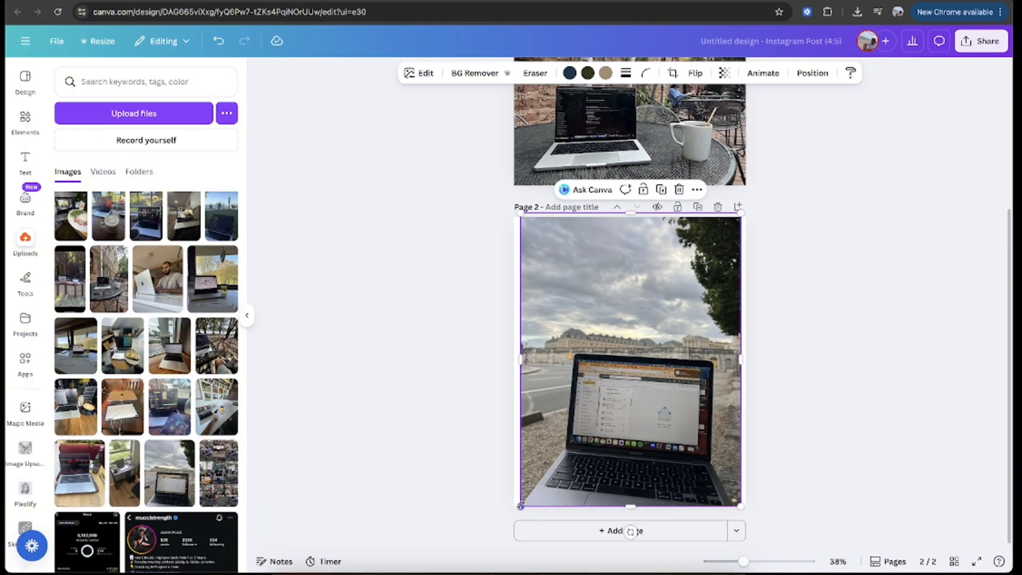
drag(521, 505, 514, 514)
drag(610, 420, 614, 326)
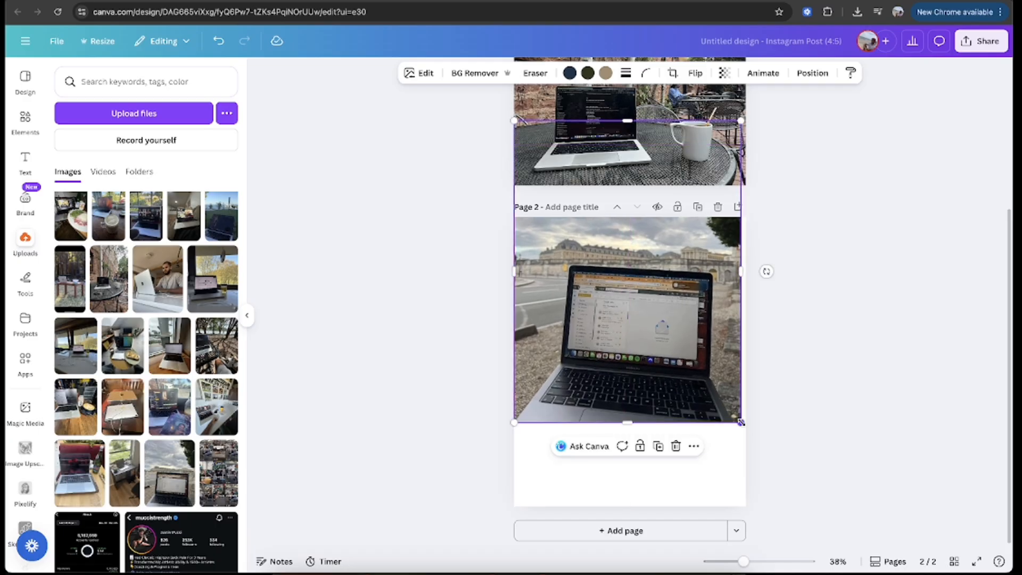
drag(741, 423, 745, 430)
drag(676, 382, 676, 334)
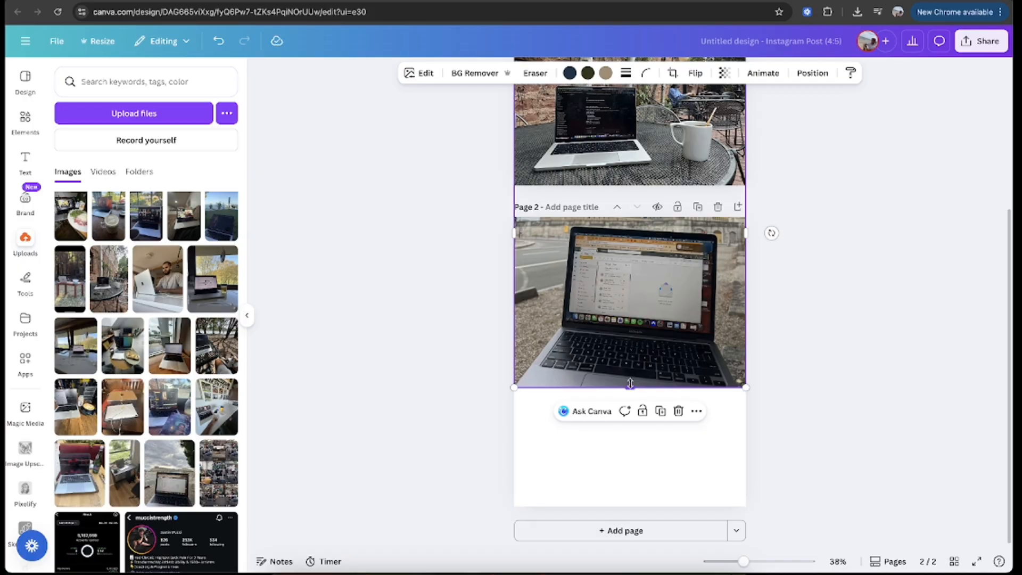
drag(630, 383, 630, 361)
click(833, 339)
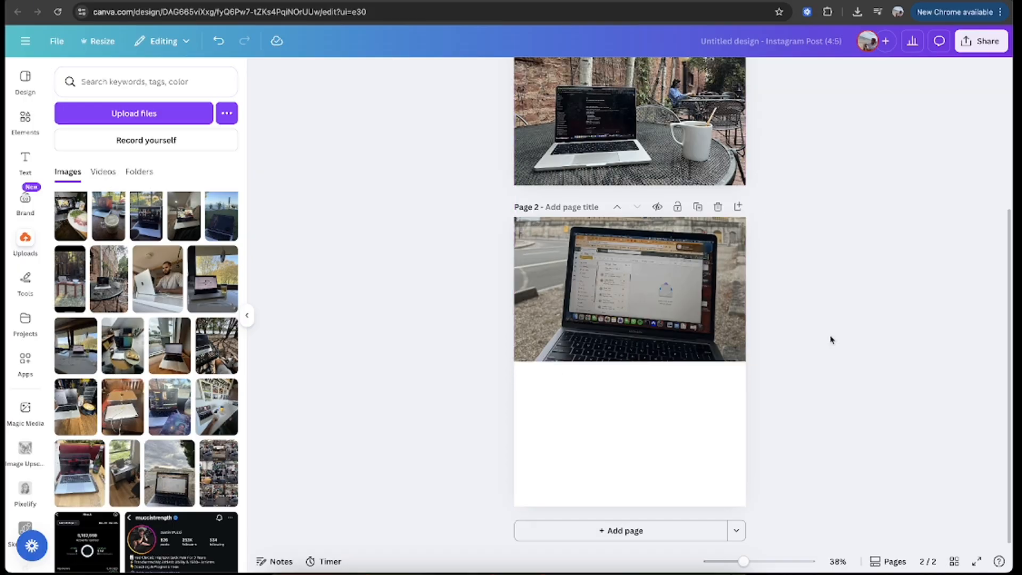
Step: Duplicate page 2's laptop photo and place the copy directly below the original, filling the lower half of the page
click(647, 288)
scroll(729, 259, down, 2)
scroll(728, 258, up, 2)
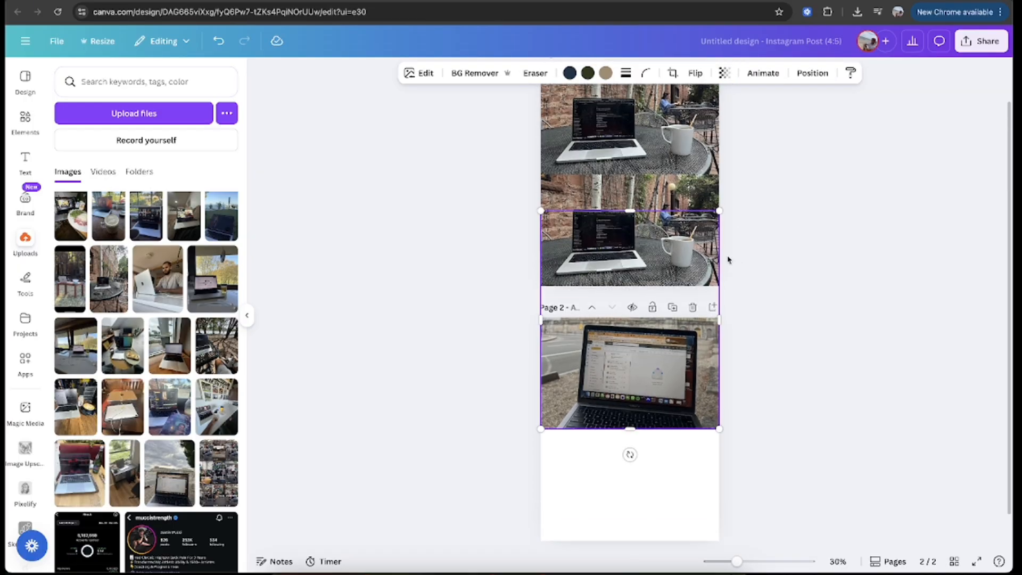
drag(633, 236, 681, 457)
key(super+d)
scroll(704, 431, down, 2)
click(890, 388)
scroll(887, 389, up, 3)
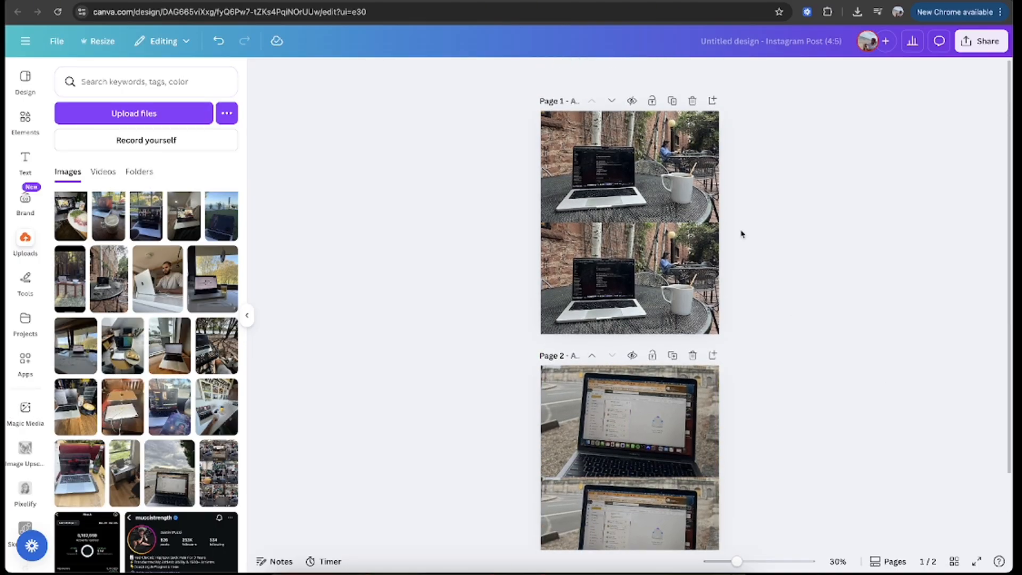
Step: Add a third page and place the uploaded photo of the tennis player in the red shirt on it
scroll(612, 415, down, 2)
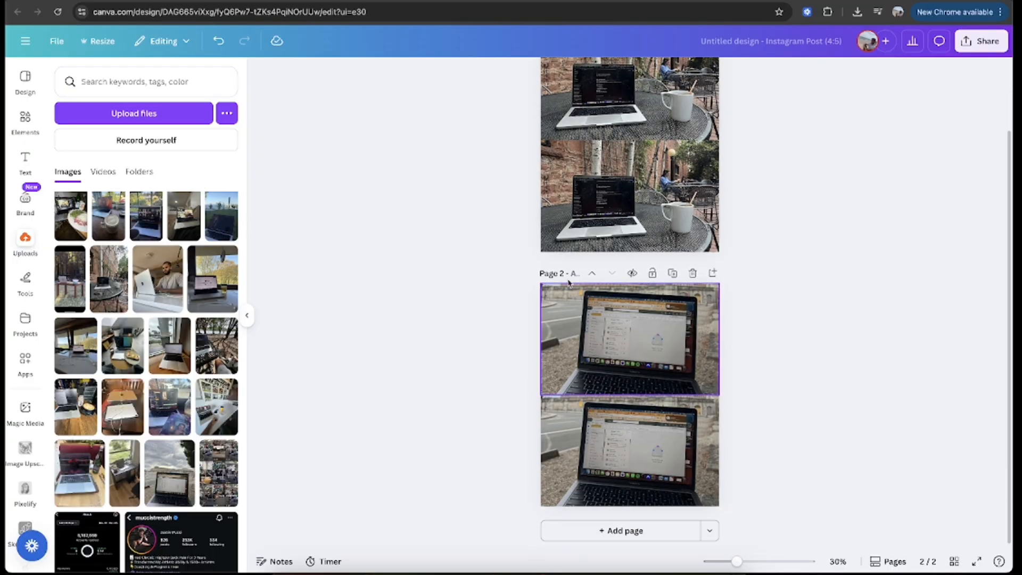
scroll(177, 360, down, 20)
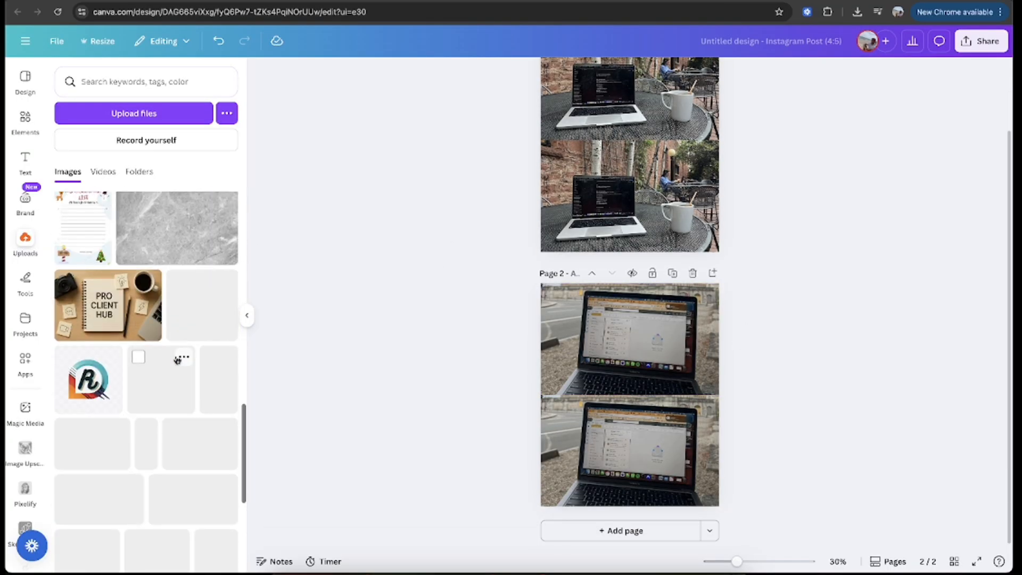
scroll(184, 365, up, 3)
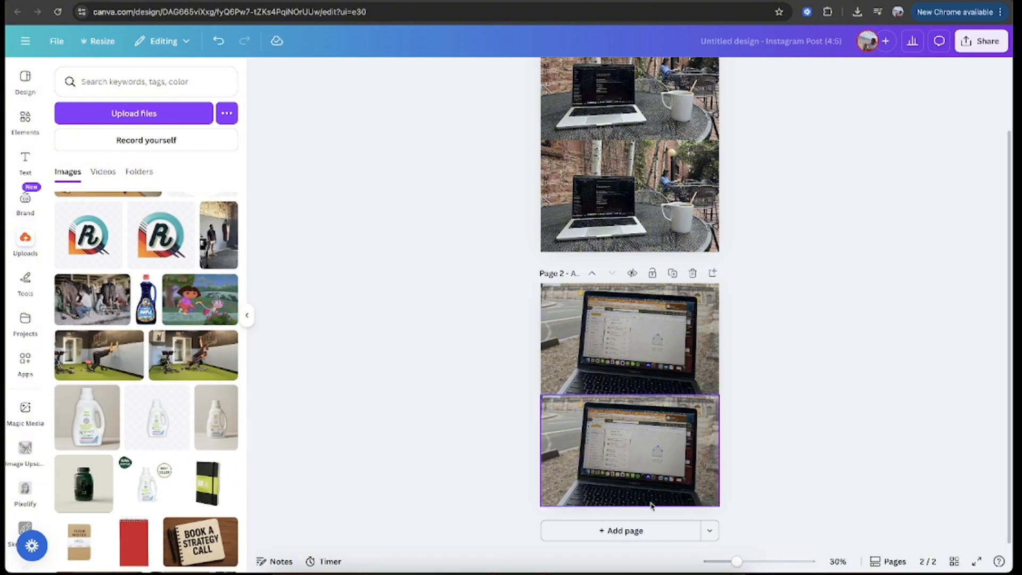
click(654, 534)
scroll(166, 357, down, 15)
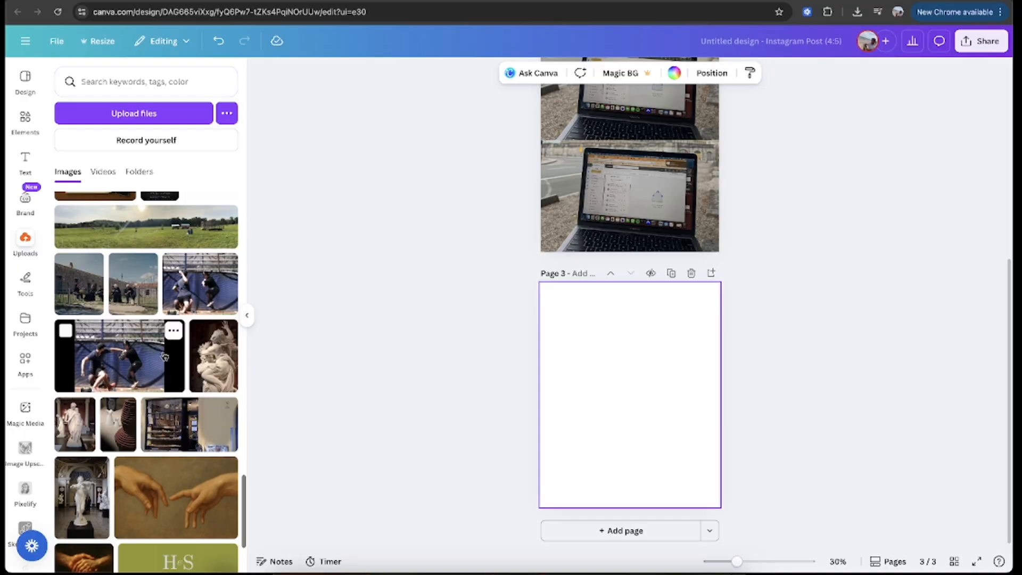
scroll(165, 357, down, 3)
scroll(165, 357, up, 12)
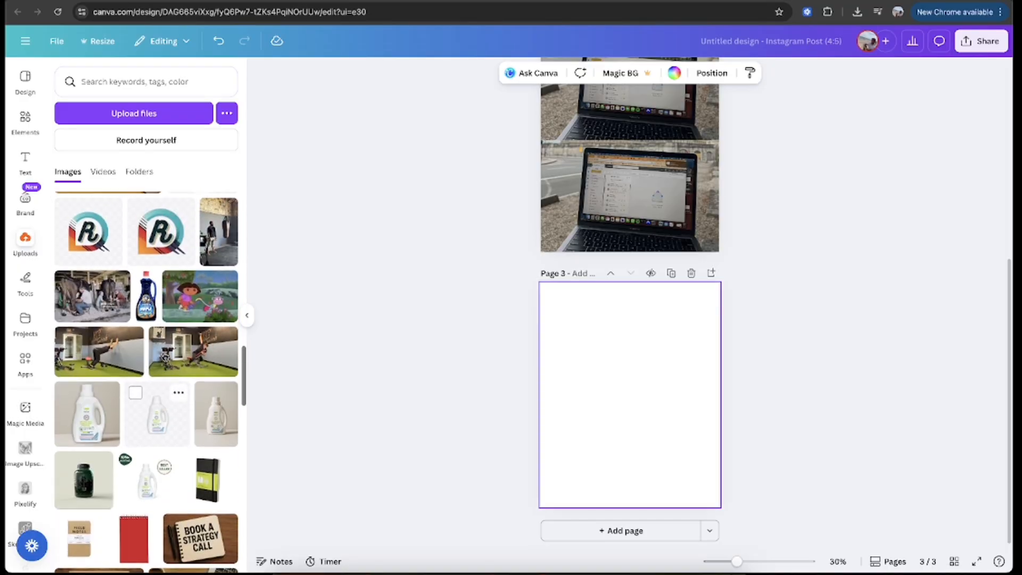
scroll(165, 357, down, 9)
scroll(165, 373, down, 3)
click(192, 481)
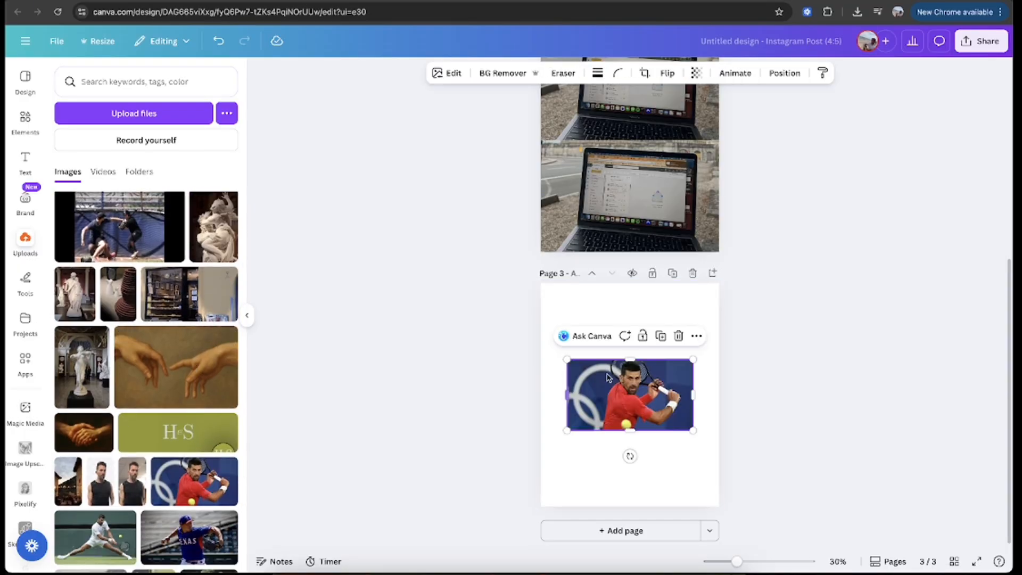
Step: Move the tennis photo to the left edge of page 3's upper area and enlarge it to the page width
scroll(618, 377, up, 3)
scroll(618, 377, up, 3)
drag(612, 378, 559, 229)
drag(702, 337, 807, 396)
scroll(893, 367, down, 3)
drag(683, 313, 681, 330)
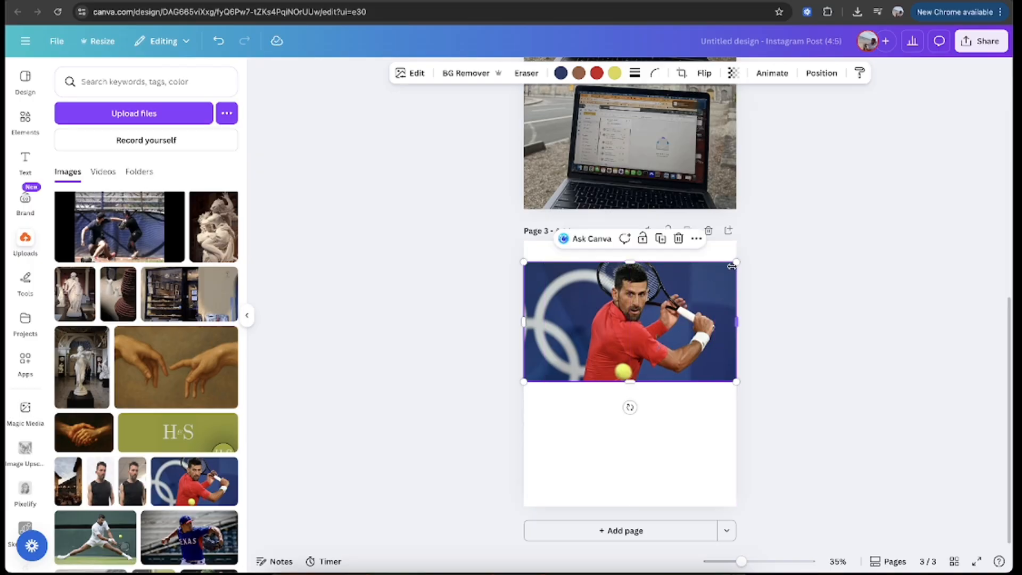
Step: Enlarge the tennis photo up to page 3's top edge, shift it left, and crop its left side at the page edge
drag(732, 266, 774, 240)
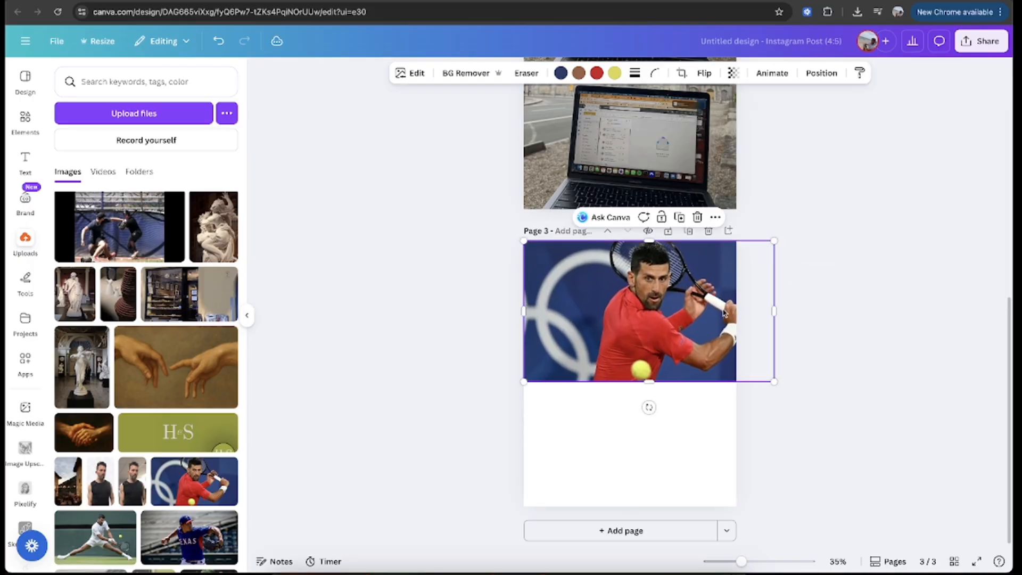
drag(724, 313, 684, 310)
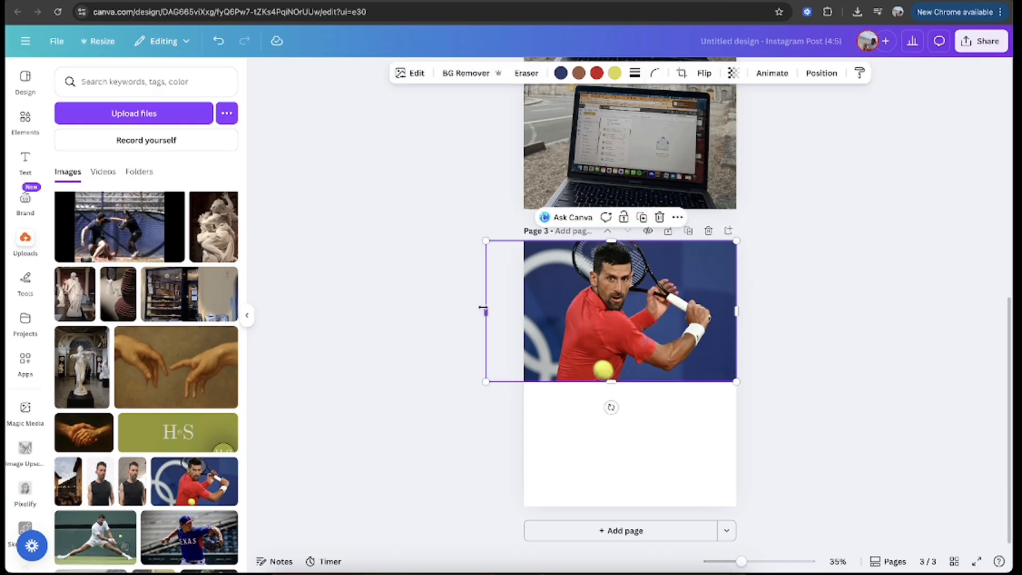
drag(483, 308, 522, 307)
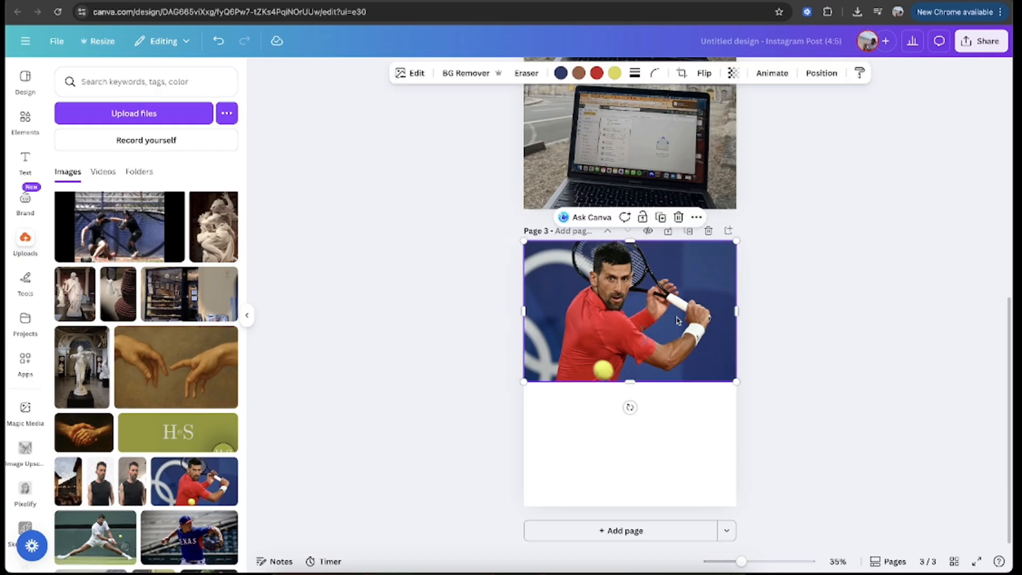
Step: Duplicate page 3's tennis photo and place the copy directly below the original, filling the lower half of the page
drag(678, 320, 676, 359)
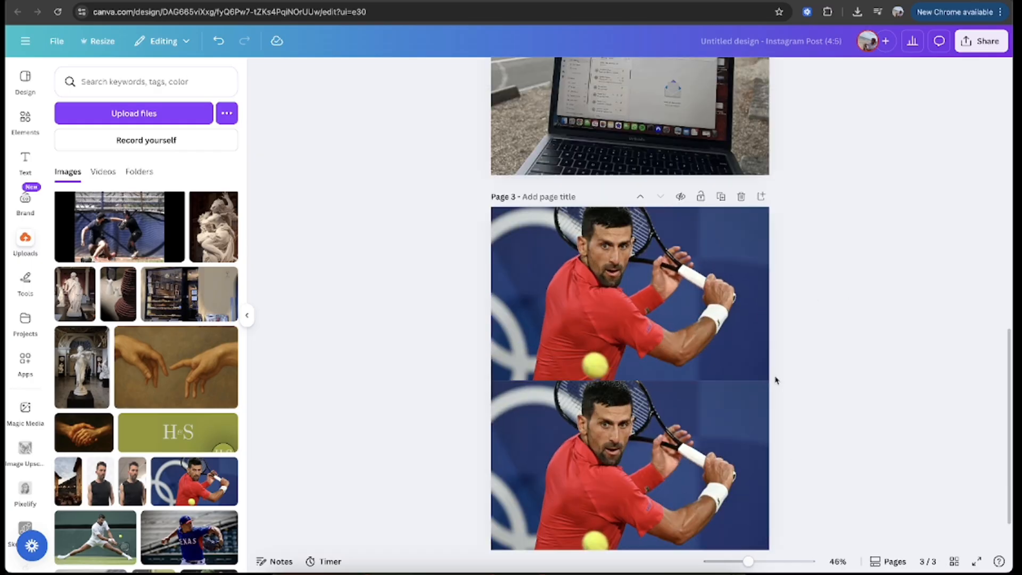
scroll(840, 345, down, 3)
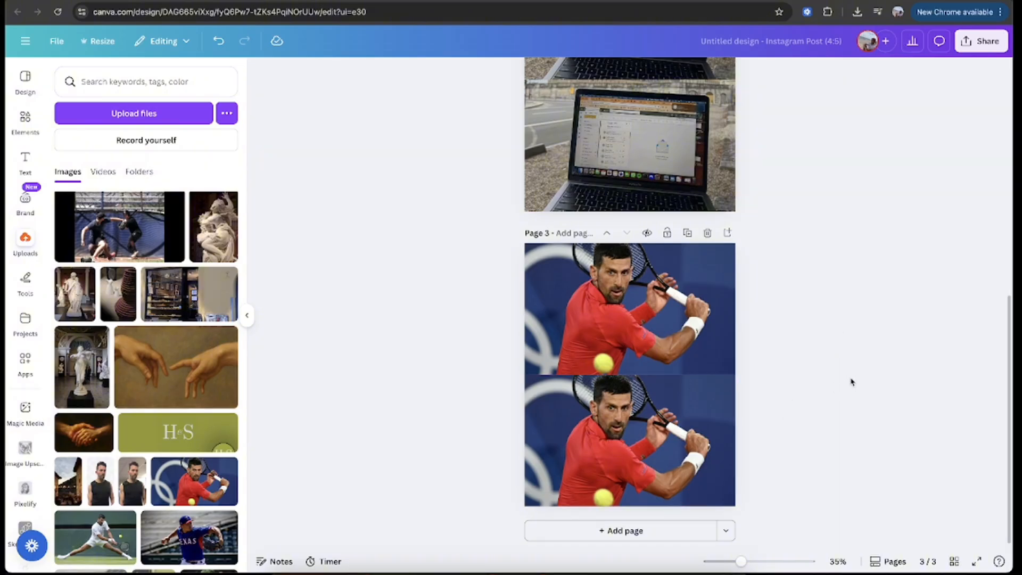
Step: Make page 1's lower patio photo a faded black and white, with saturation at -100 and contrast at -63
scroll(852, 381, down, 2)
click(637, 163)
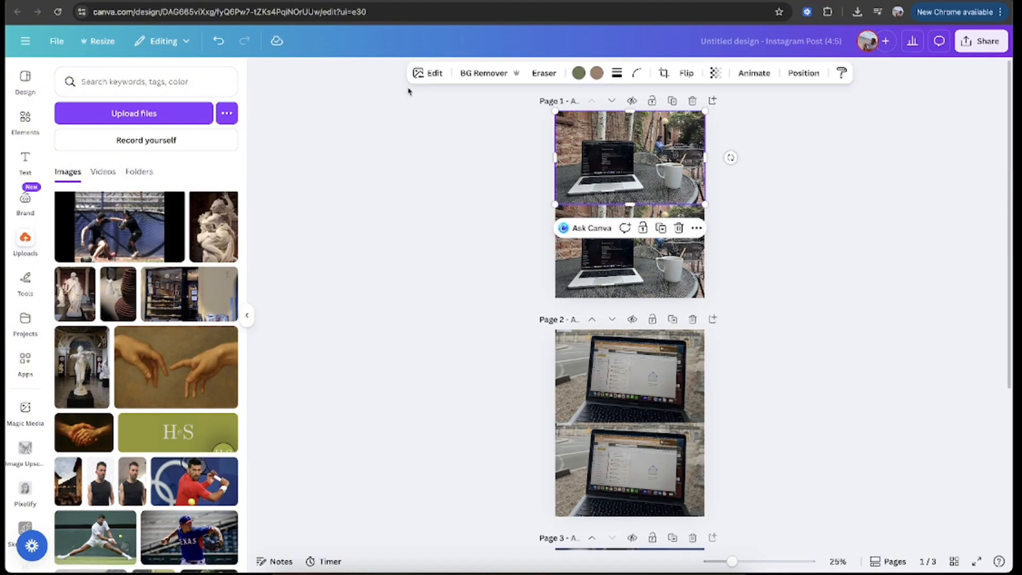
click(435, 73)
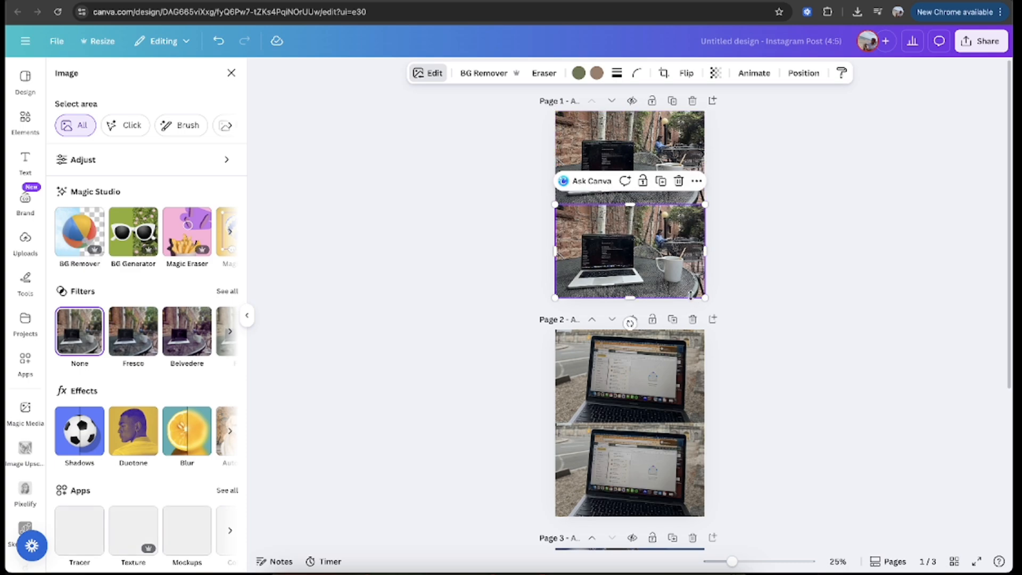
click(131, 161)
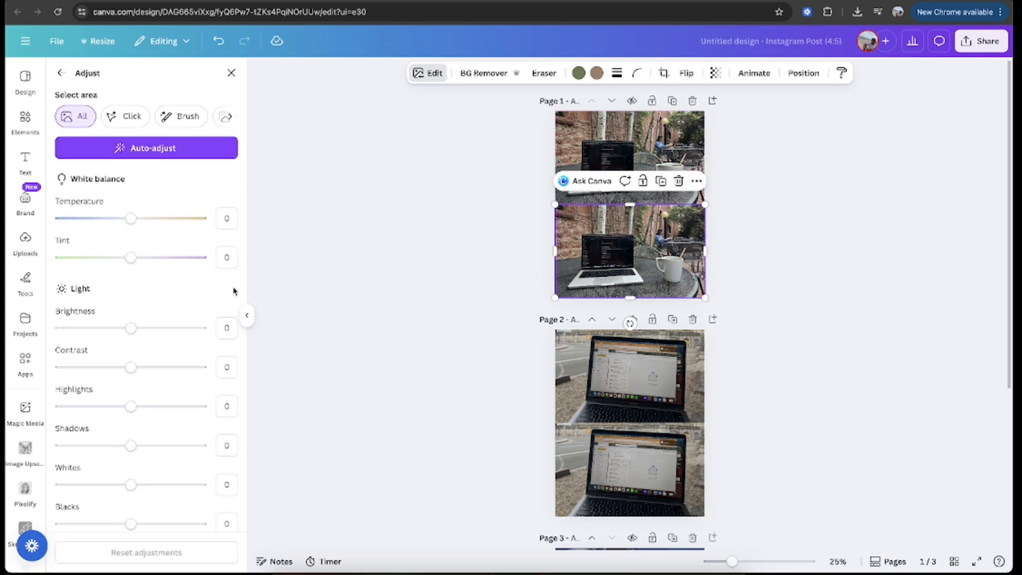
key(F2)
scroll(152, 403, down, 6)
drag(129, 300, 7, 378)
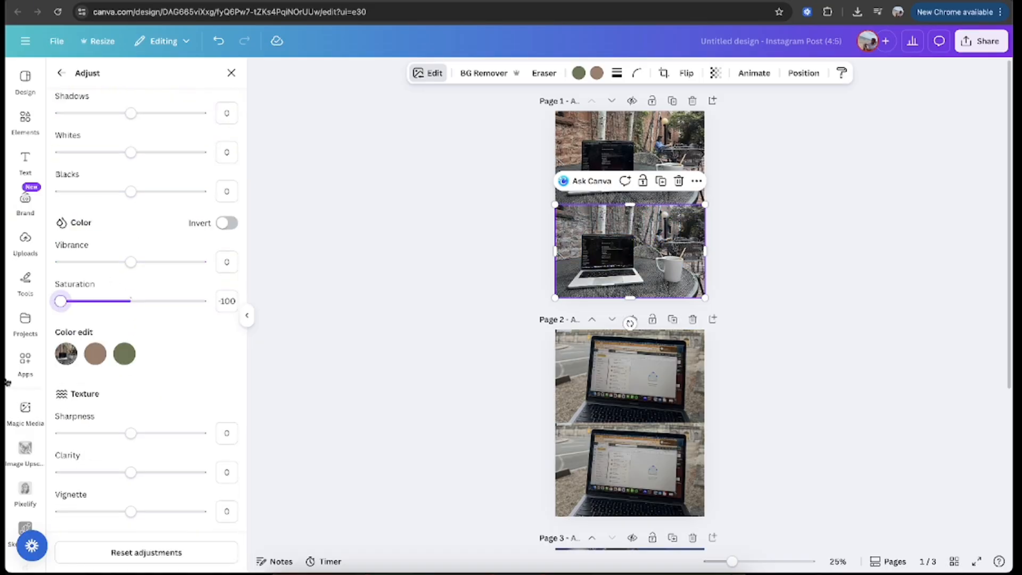
scroll(173, 334, up, 3)
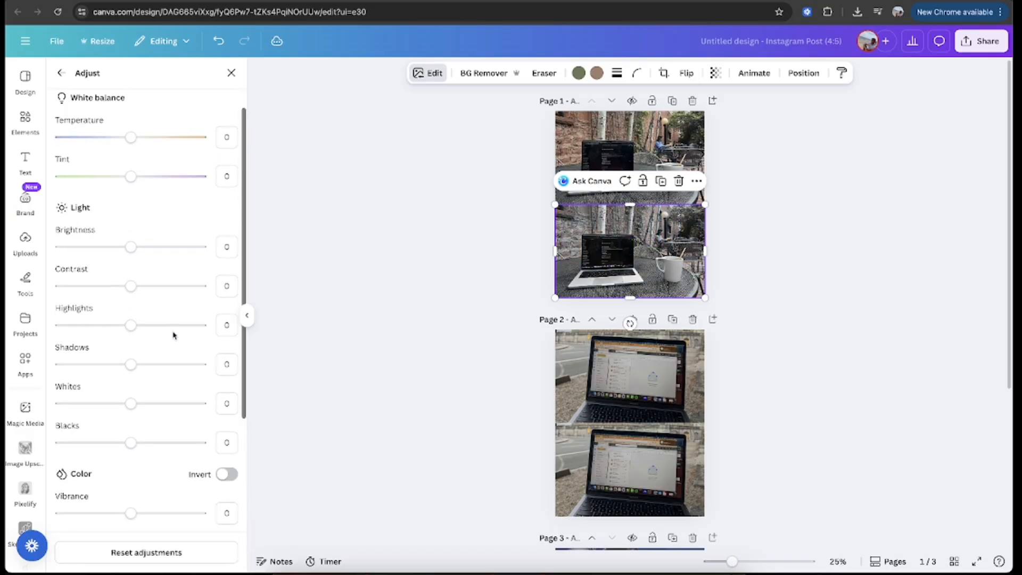
drag(132, 287, 87, 297)
mouse_move(133, 247)
mouse_down()
mouse_move(160, 247)
mouse_move(103, 247)
mouse_move(132, 263)
mouse_up()
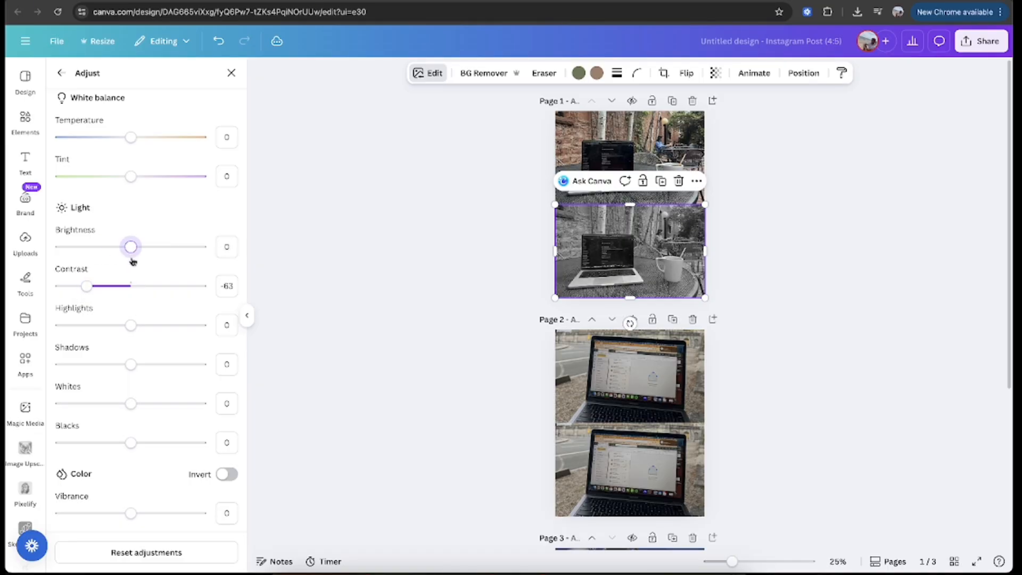
Step: Set page 2's lower laptop photo to a saturation of -100 and a contrast of -72
scroll(429, 350, down, 3)
click(603, 397)
scroll(127, 362, down, 3)
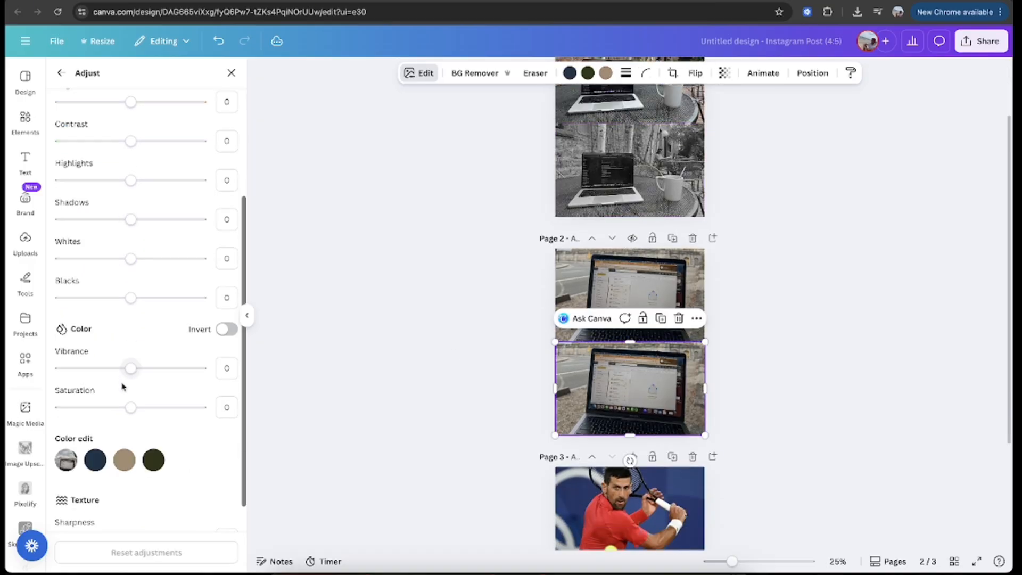
drag(130, 406, 58, 407)
scroll(222, 281, up, 2)
drag(130, 225, 81, 227)
Step: Set page 3's lower tennis photo to saturation -100, contrast -77 and brightness -15
scroll(562, 370, down, 3)
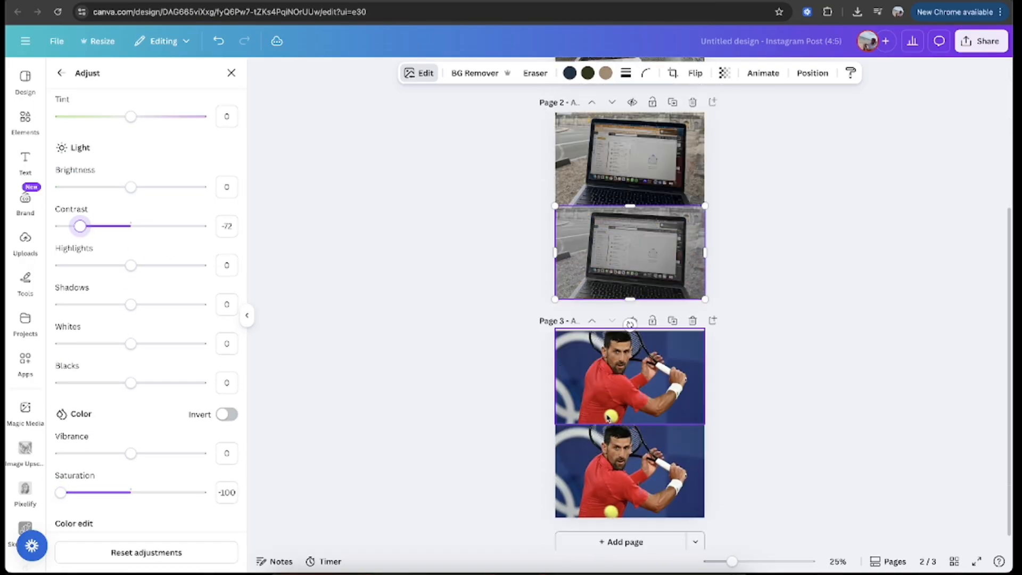
click(586, 468)
drag(131, 493, 60, 492)
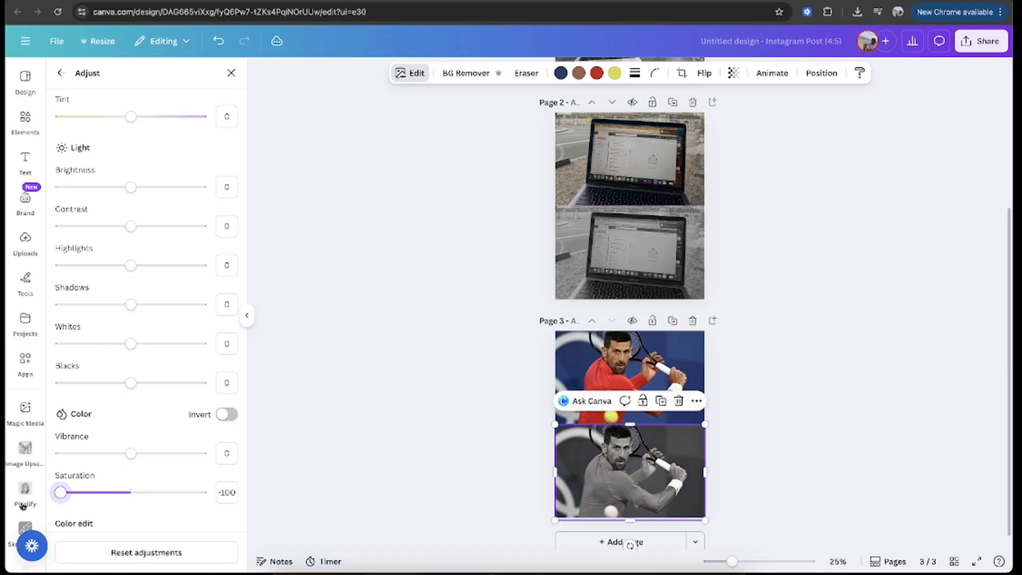
drag(131, 225, 77, 227)
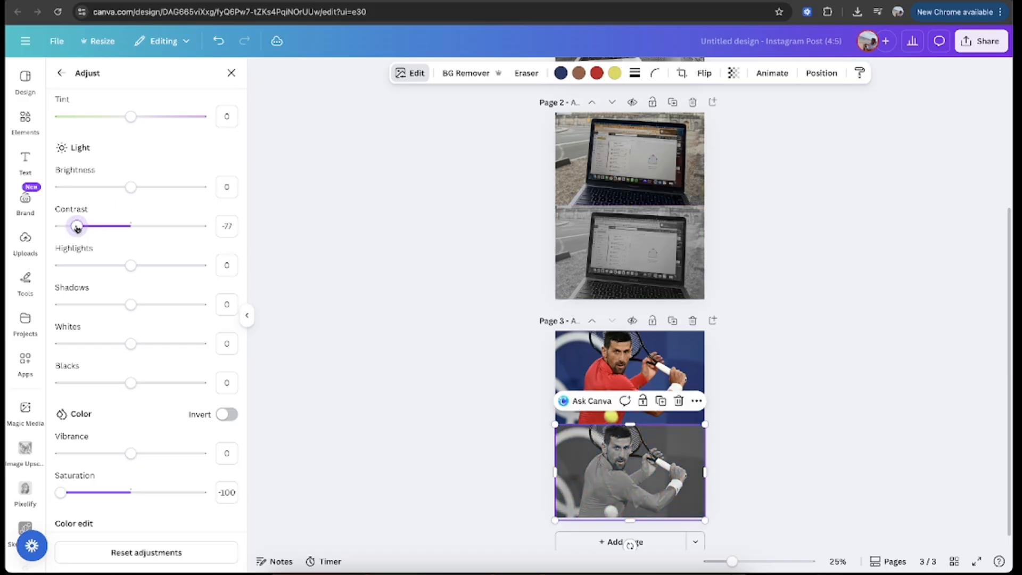
drag(130, 189, 121, 193)
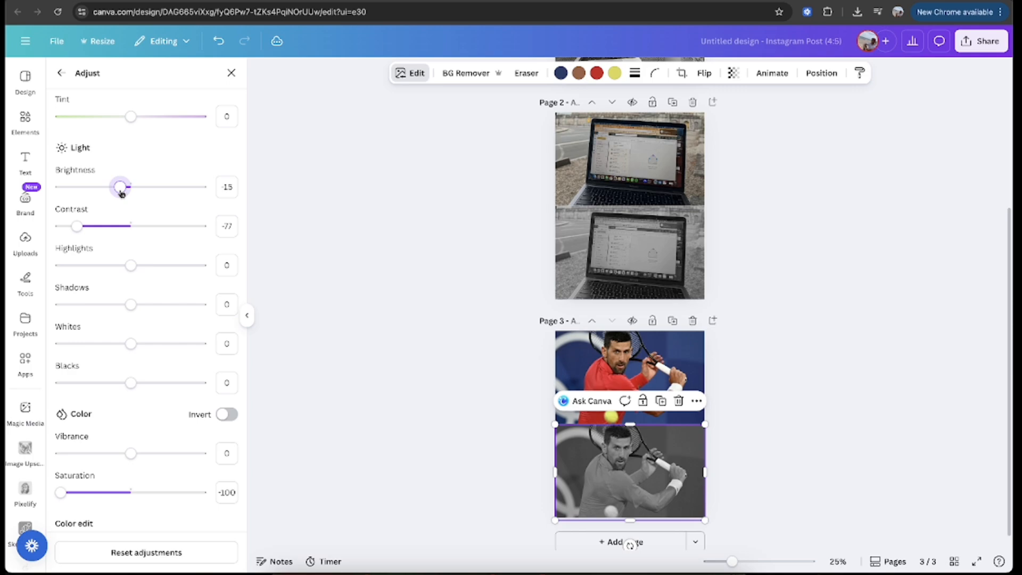
click(410, 271)
Step: Raise the saturation of page 1's upper patio photo to 79
scroll(424, 269, up, 5)
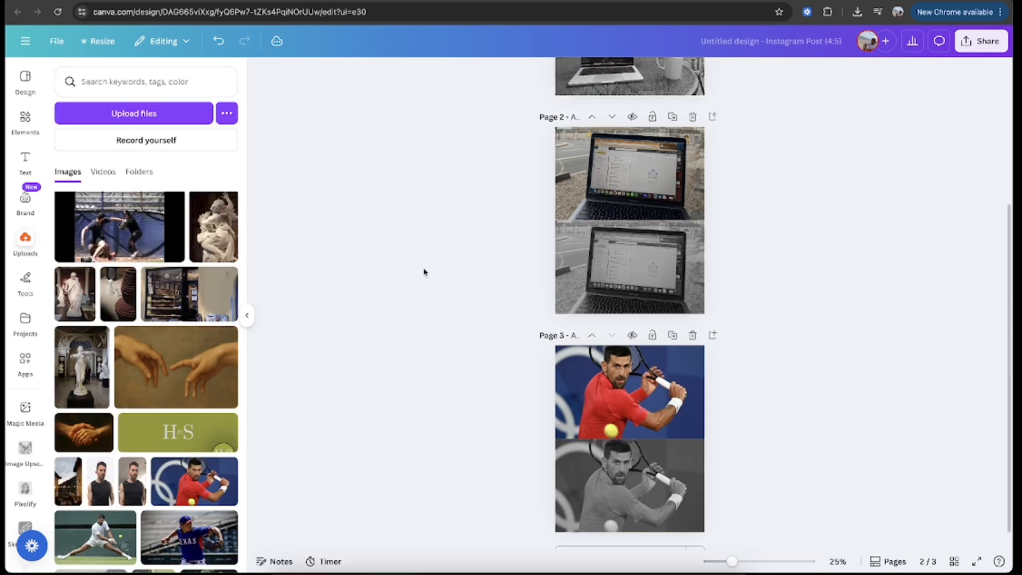
click(618, 158)
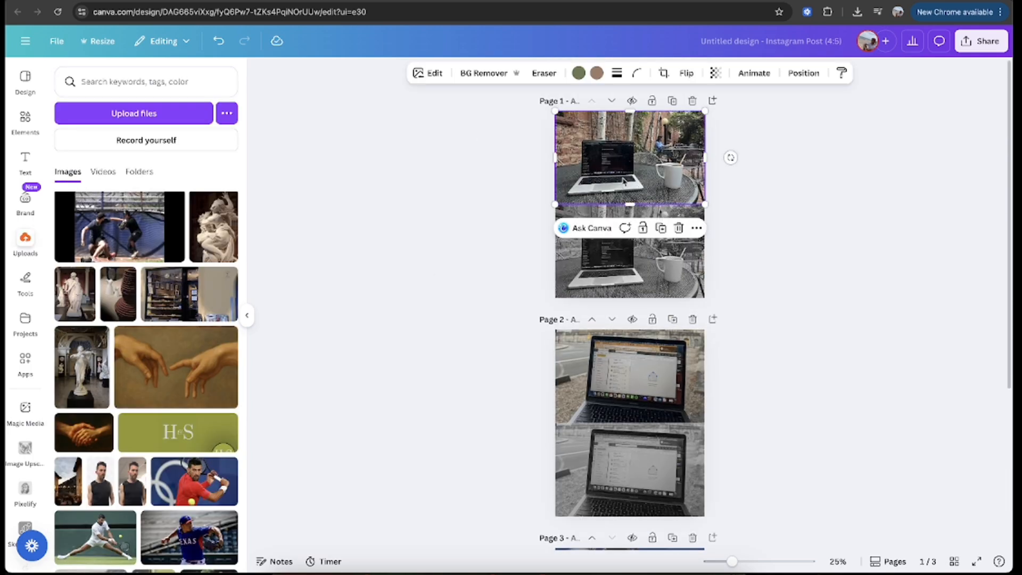
click(429, 73)
click(127, 160)
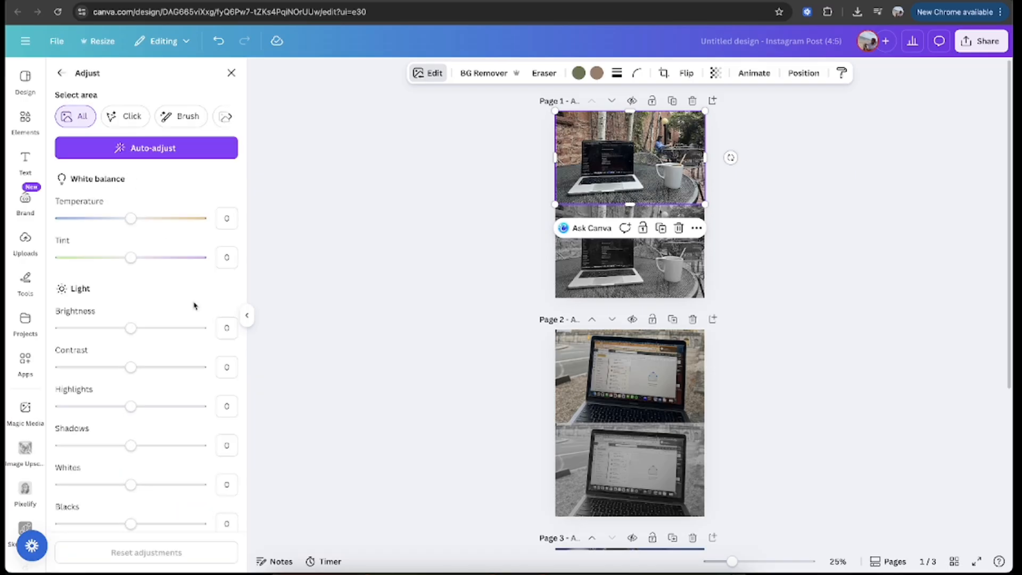
scroll(194, 306, down, 5)
drag(131, 422, 186, 428)
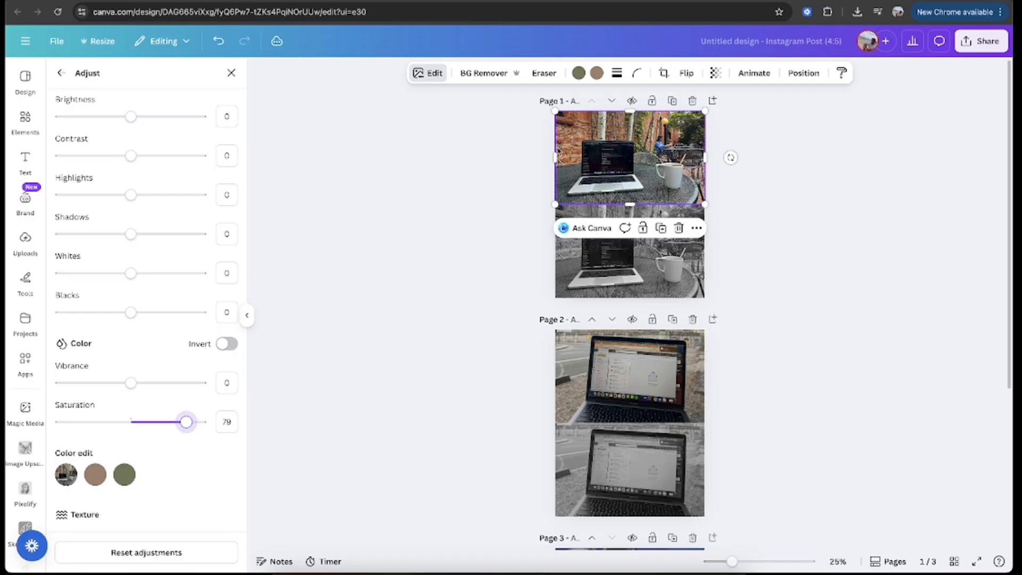
Step: Set page 2's upper laptop photo to saturation 100, brightness 18 and contrast -21
scroll(670, 160, down, 3)
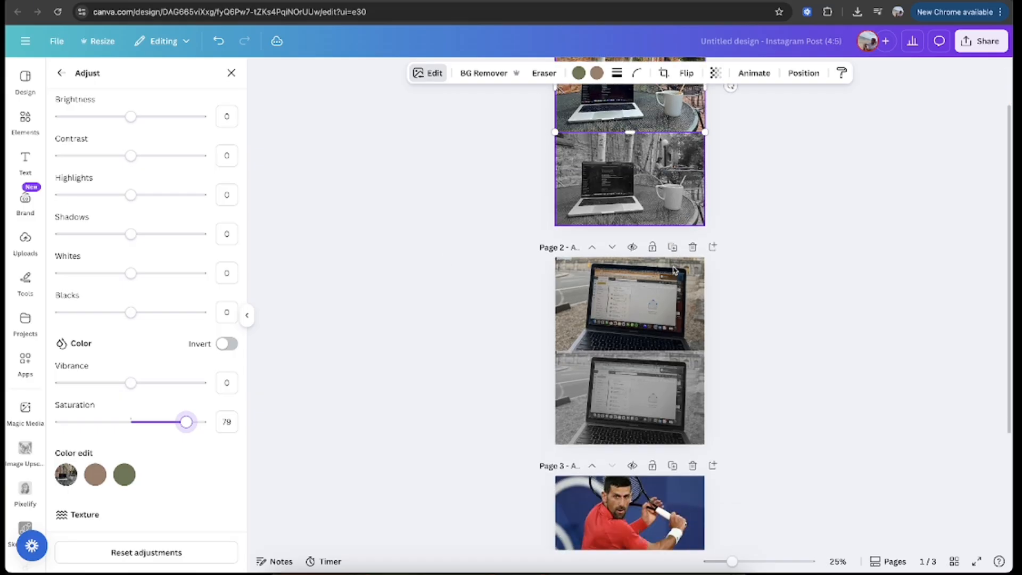
click(630, 283)
drag(131, 422, 297, 434)
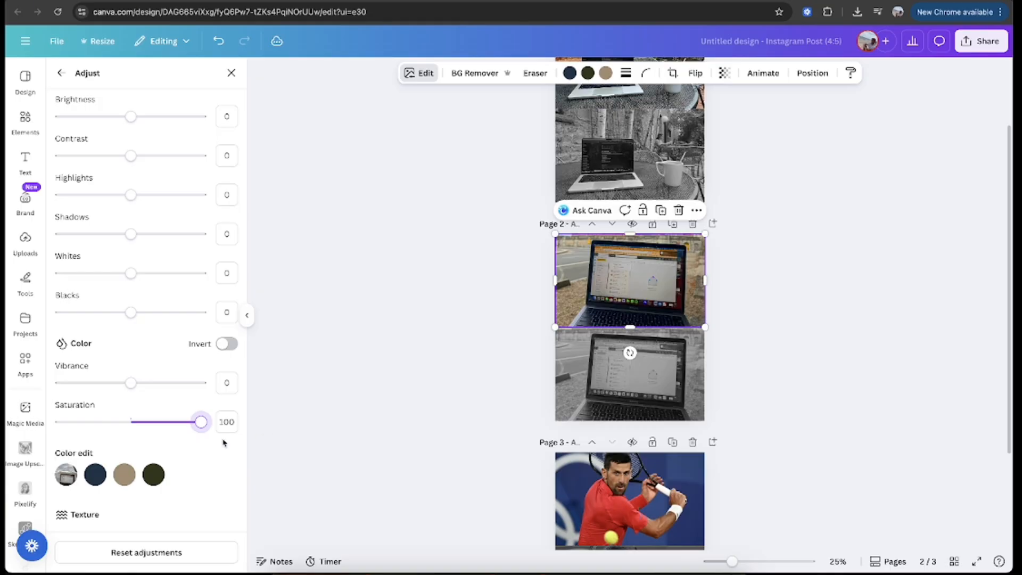
scroll(155, 135, up, 3)
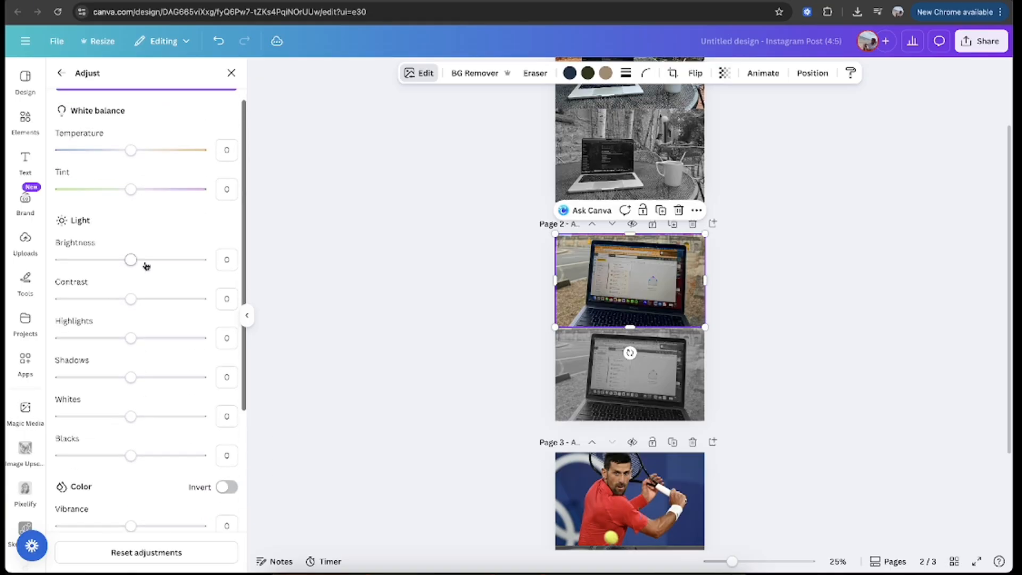
drag(134, 263, 143, 261)
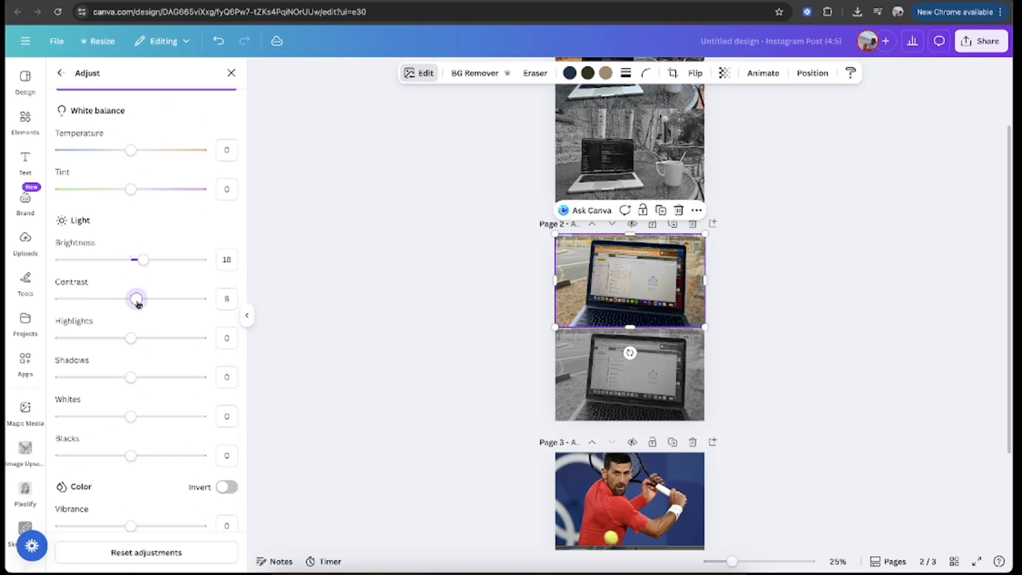
drag(137, 299, 117, 311)
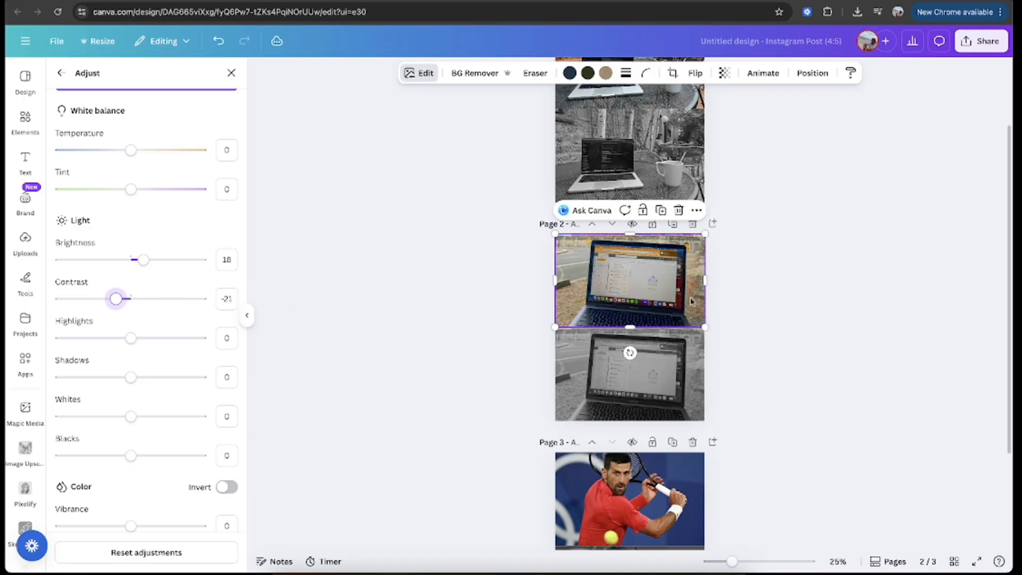
click(838, 347)
Step: Raise the saturation of page 3's upper tennis photo moderately, keeping it below the maximum
scroll(831, 348, down, 3)
click(666, 358)
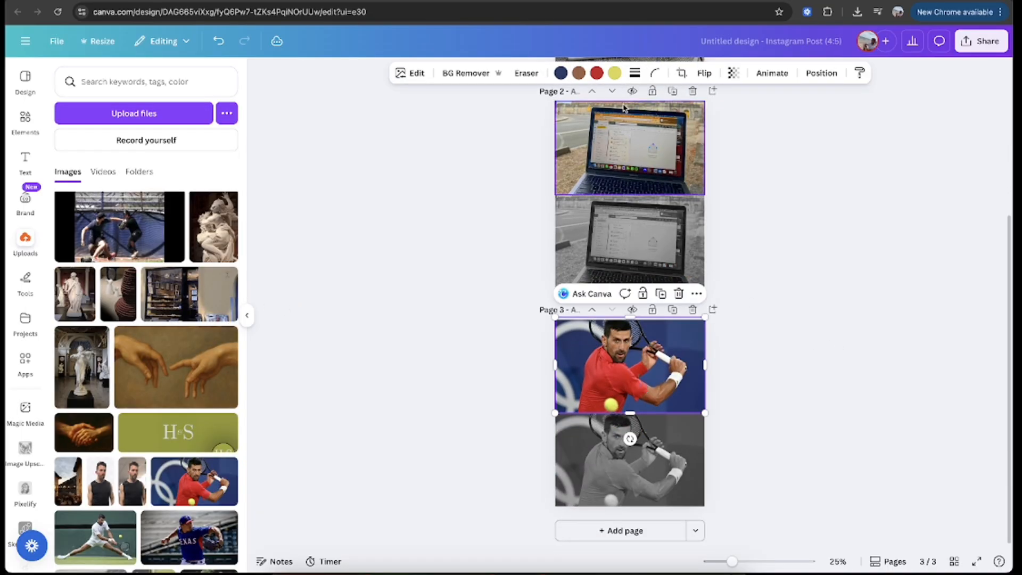
click(419, 74)
click(107, 158)
scroll(166, 411, down, 3)
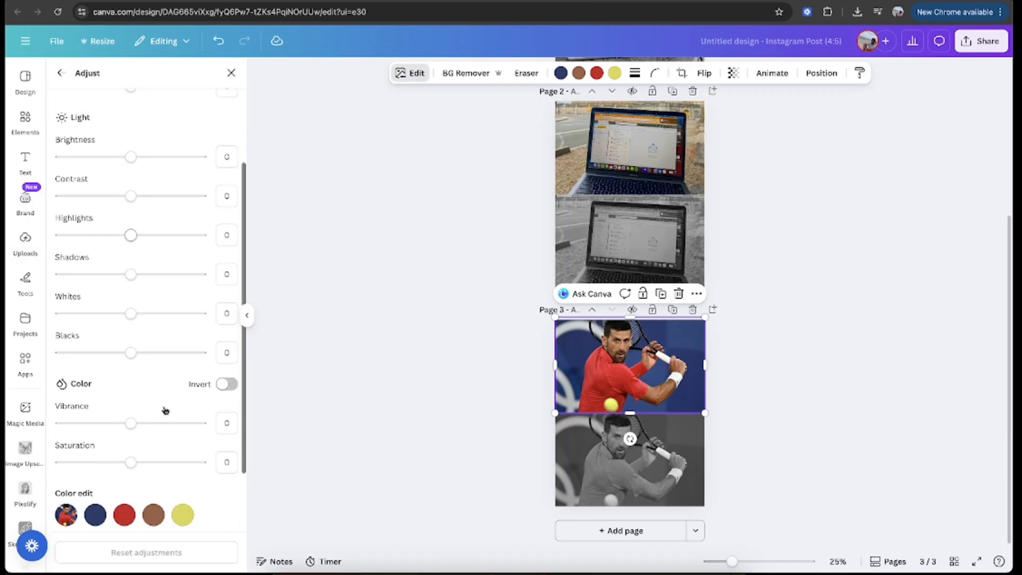
scroll(165, 410, down, 2)
drag(130, 400, 441, 437)
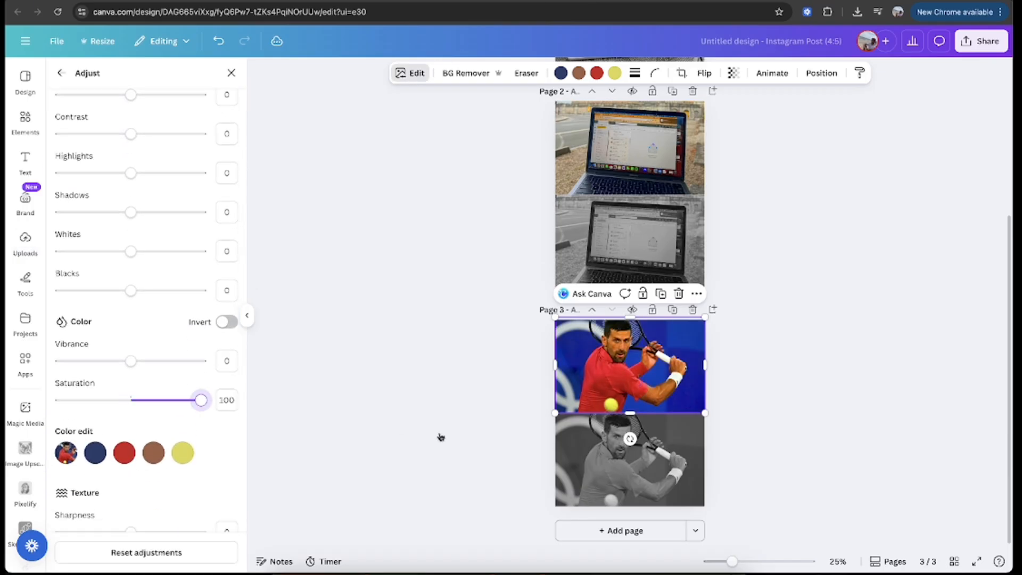
drag(369, 435, 146, 421)
click(377, 357)
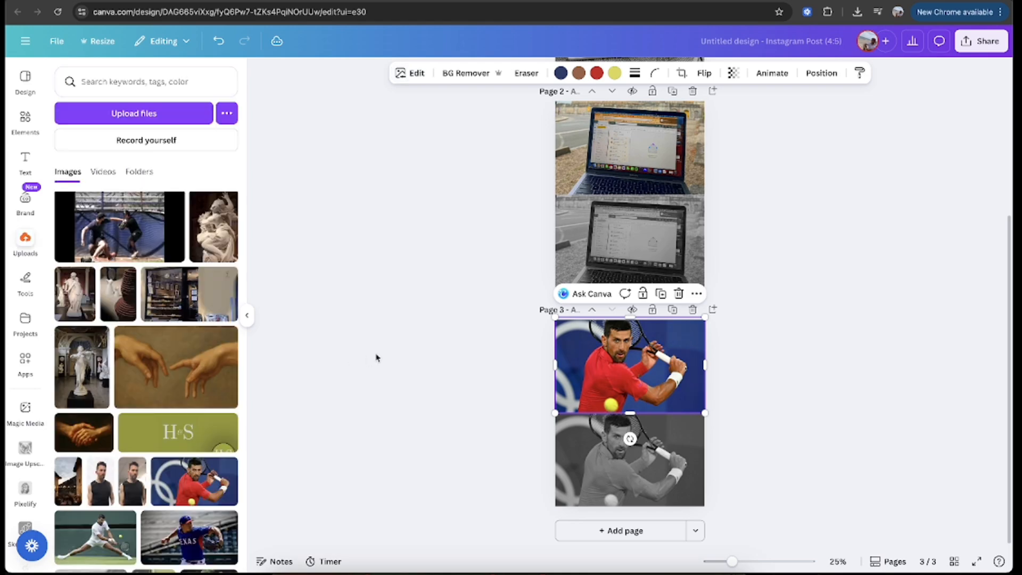
Step: Add a text box to page 1 and set its font to Montserrat ExtraBold
scroll(799, 256, up, 5)
click(614, 182)
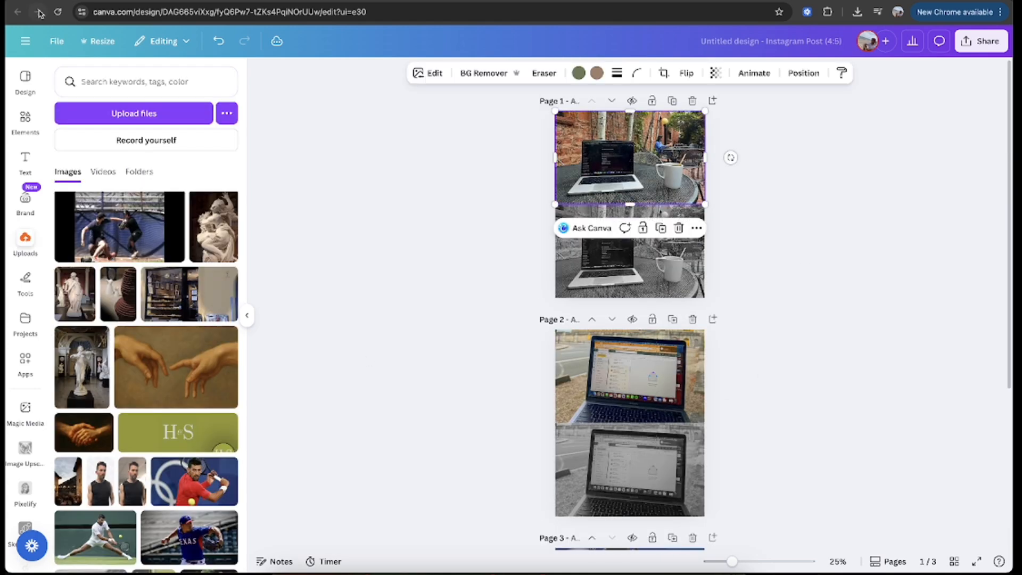
click(25, 159)
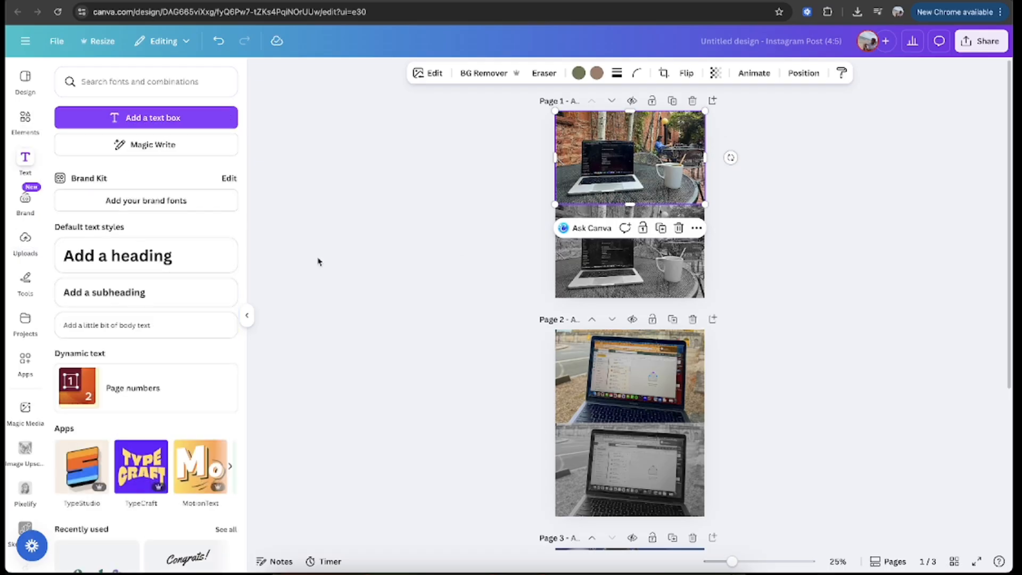
click(146, 117)
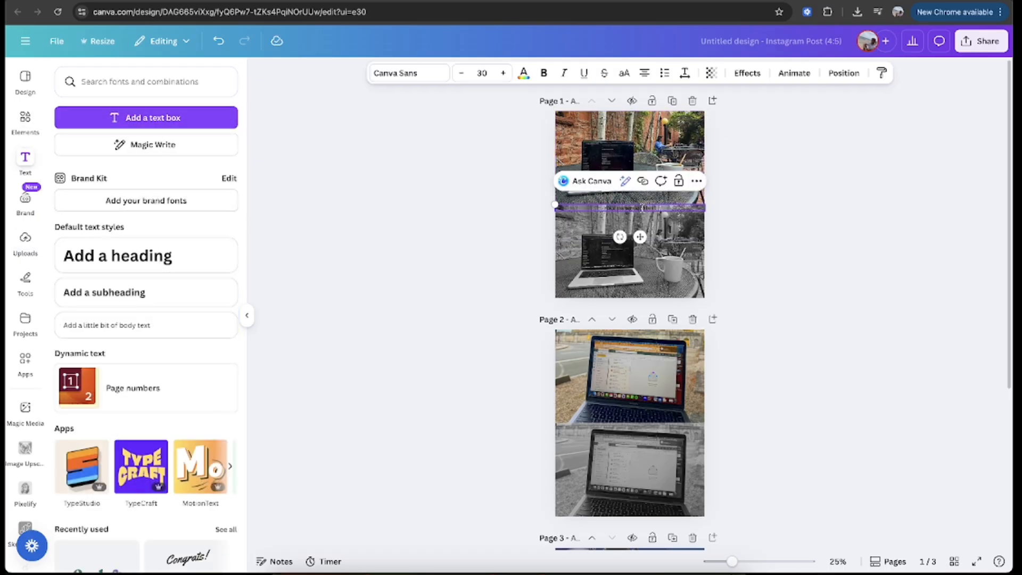
click(411, 74)
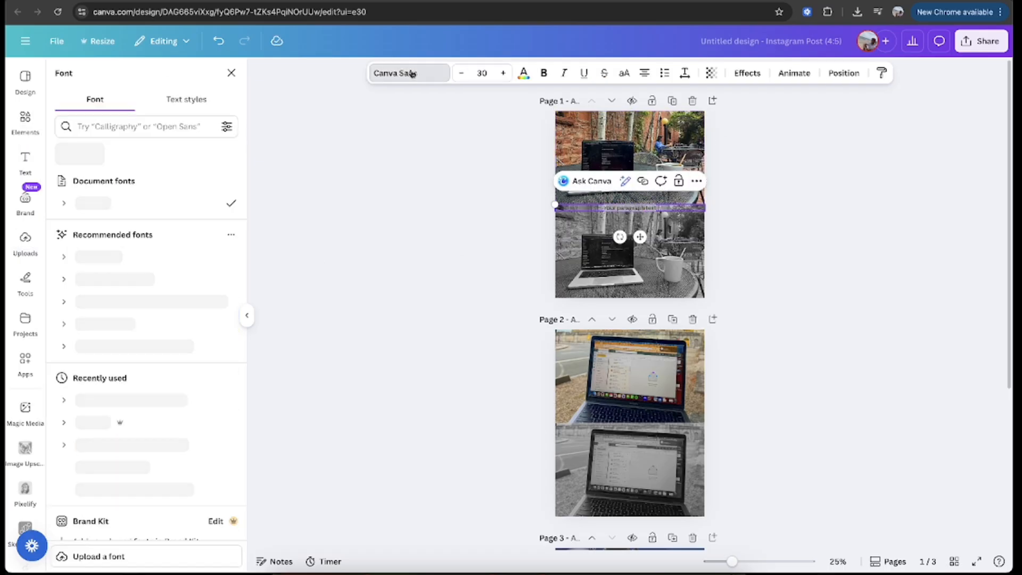
click(122, 400)
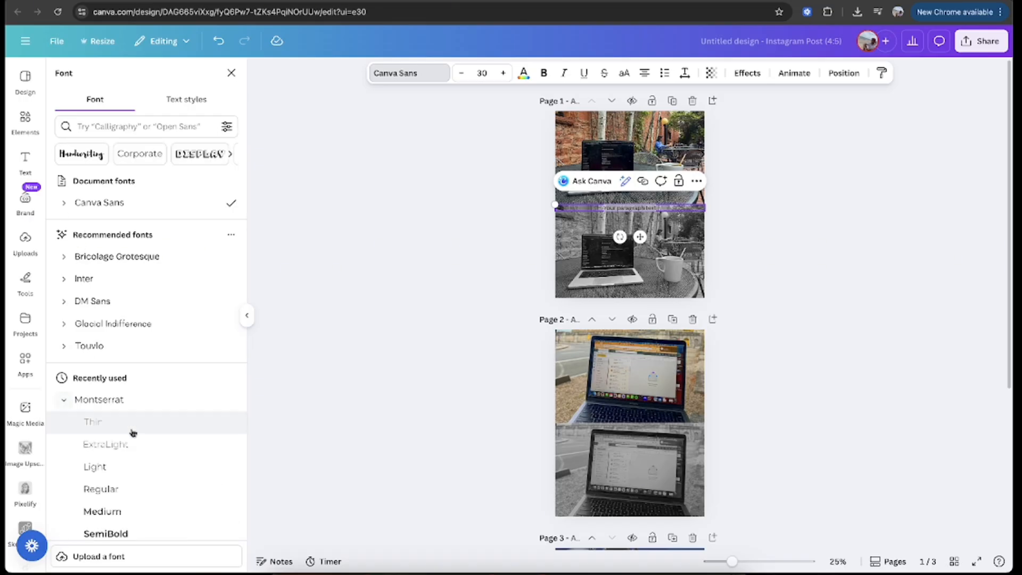
click(128, 468)
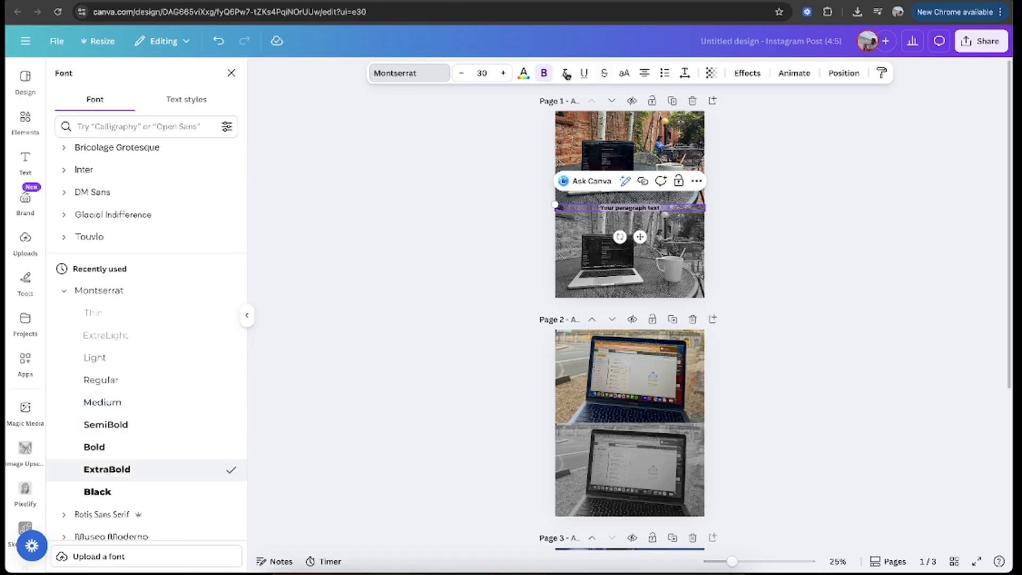
Step: Colour page 1's new text white and set its font size to 45
click(524, 73)
click(119, 156)
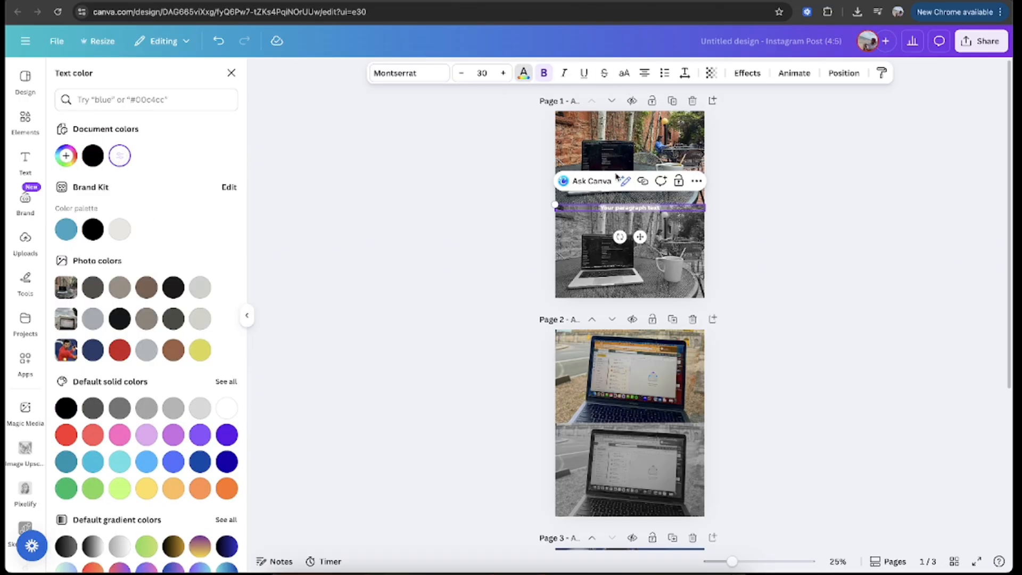
click(481, 72)
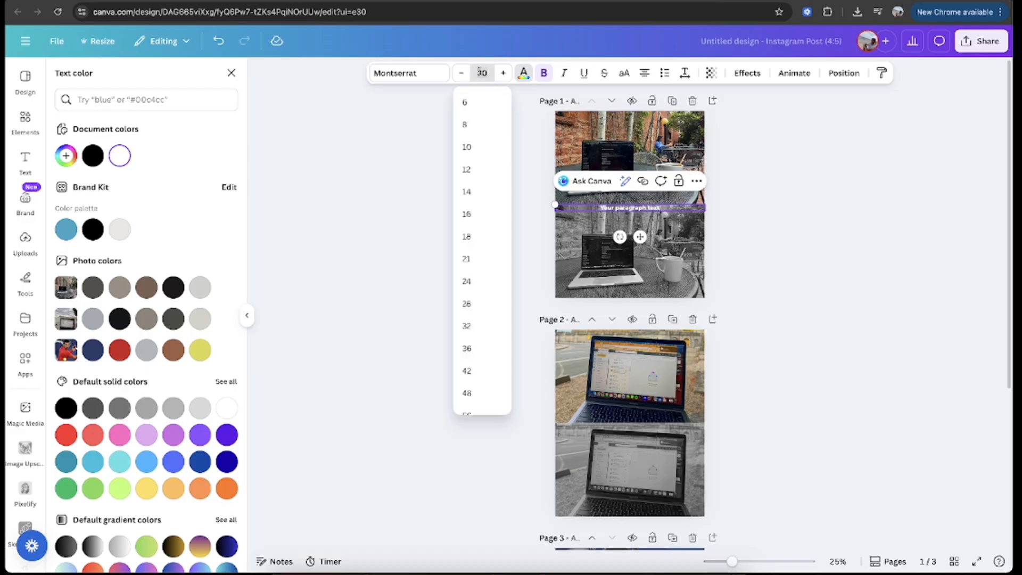
text(45)
key(Return)
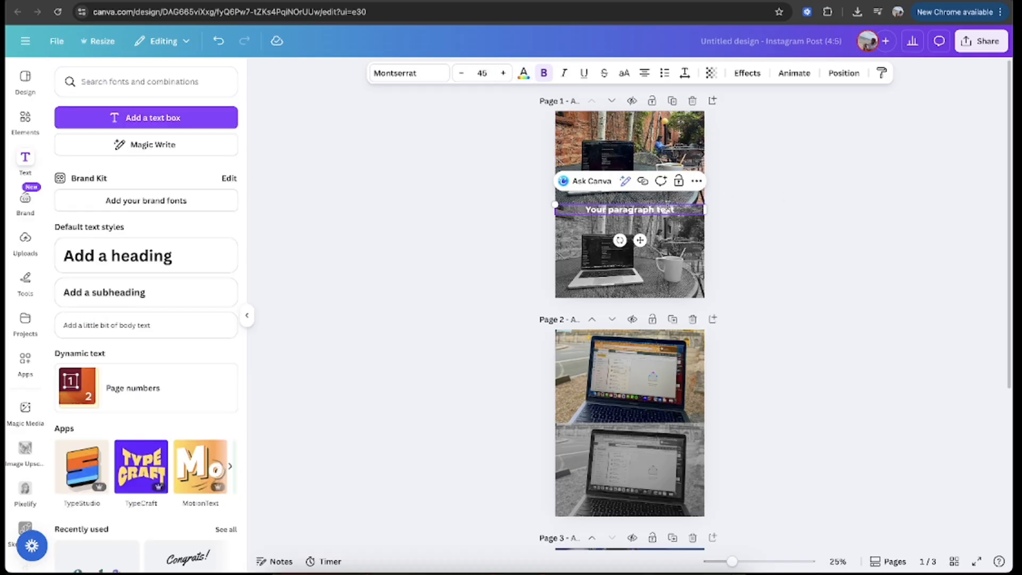
Step: Try the Lift effect at intensity 50 on page 1's text
click(748, 73)
click(208, 138)
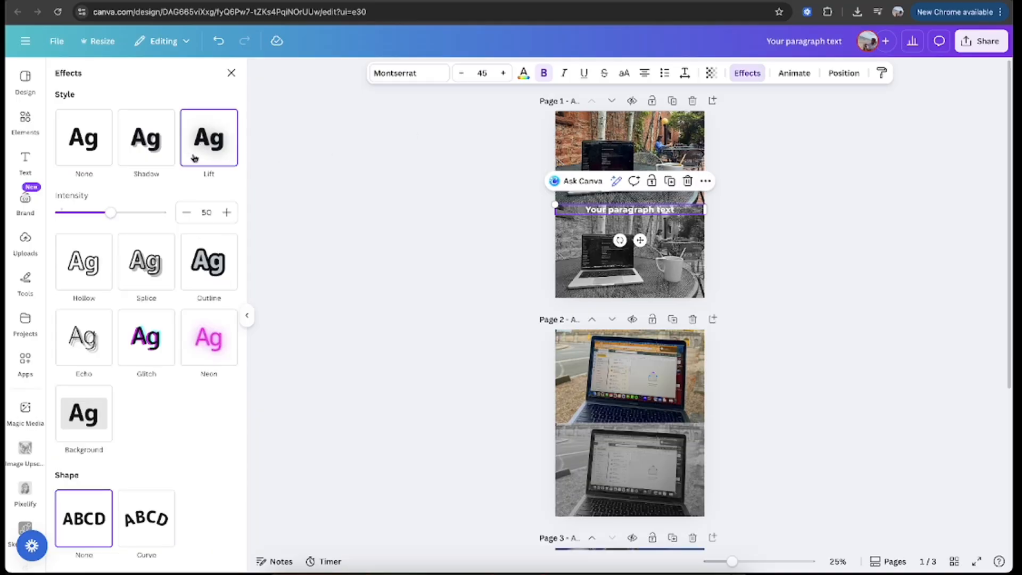
click(503, 266)
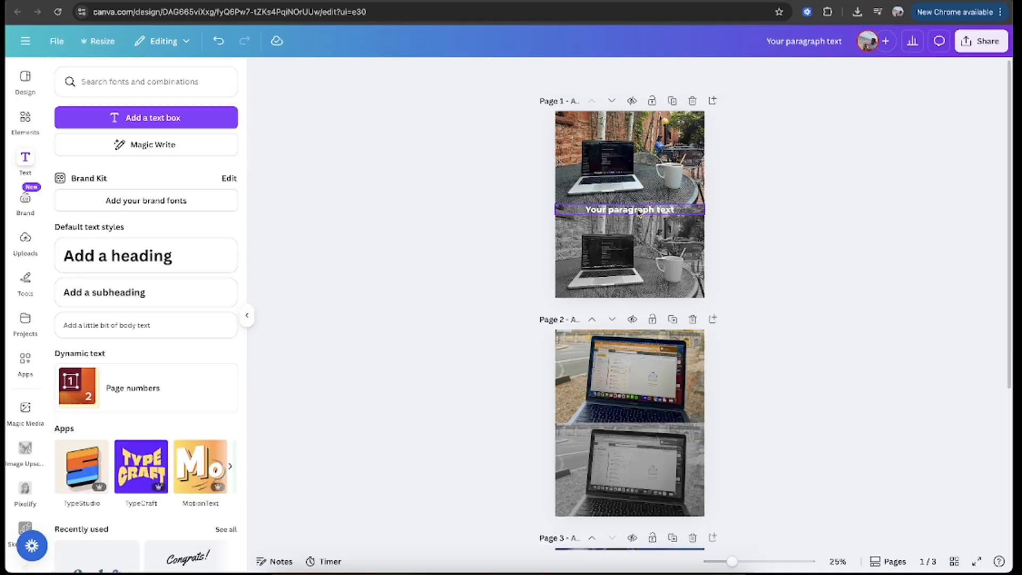
Step: Move the text box up to the middle of page 1's upper patio photo
drag(639, 211, 658, 161)
click(771, 192)
click(784, 176)
click(667, 161)
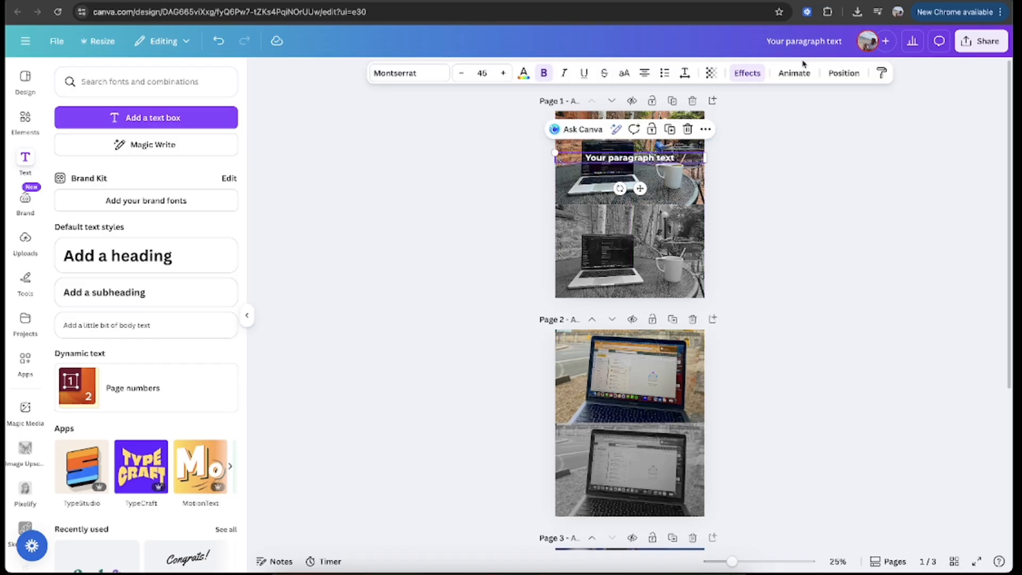
Step: Give page 1's text a black Outline effect with a thickness of 200
click(748, 73)
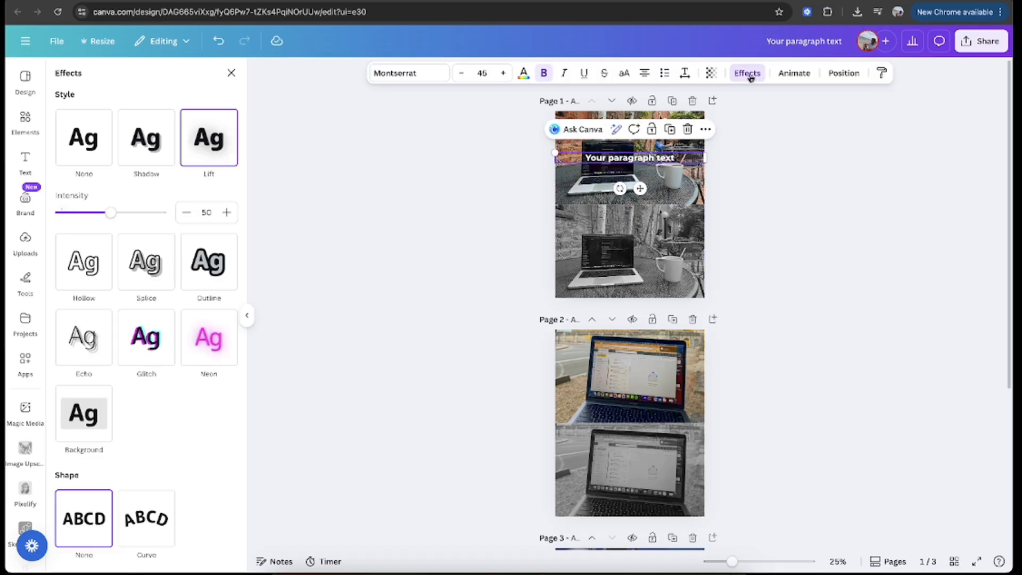
click(206, 270)
click(228, 314)
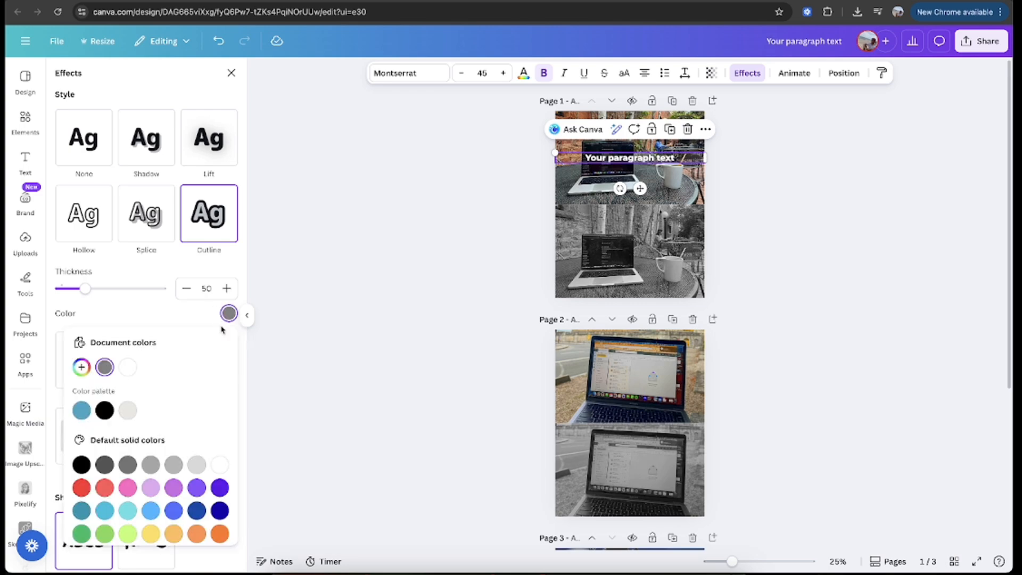
click(105, 411)
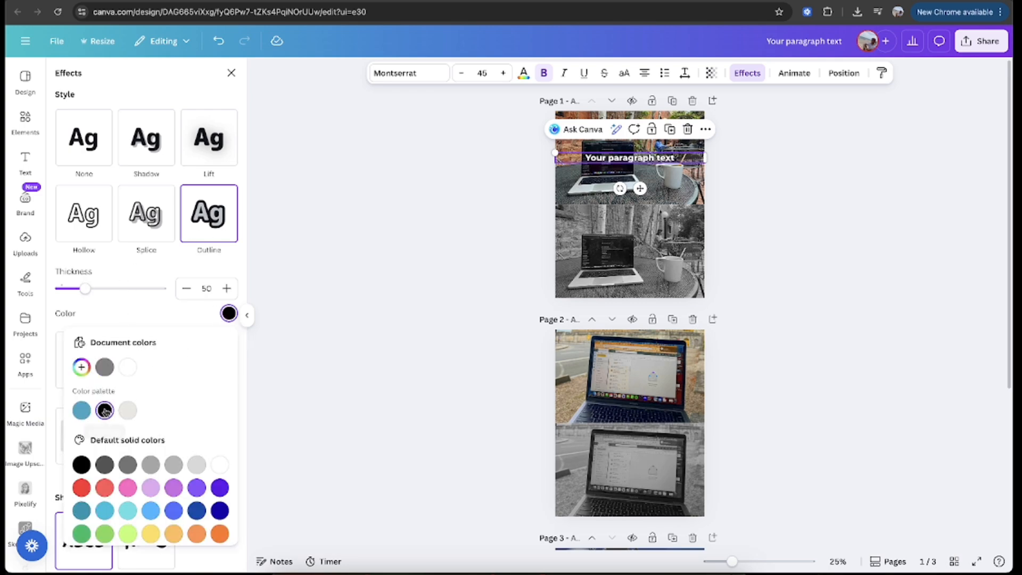
drag(89, 294, 163, 290)
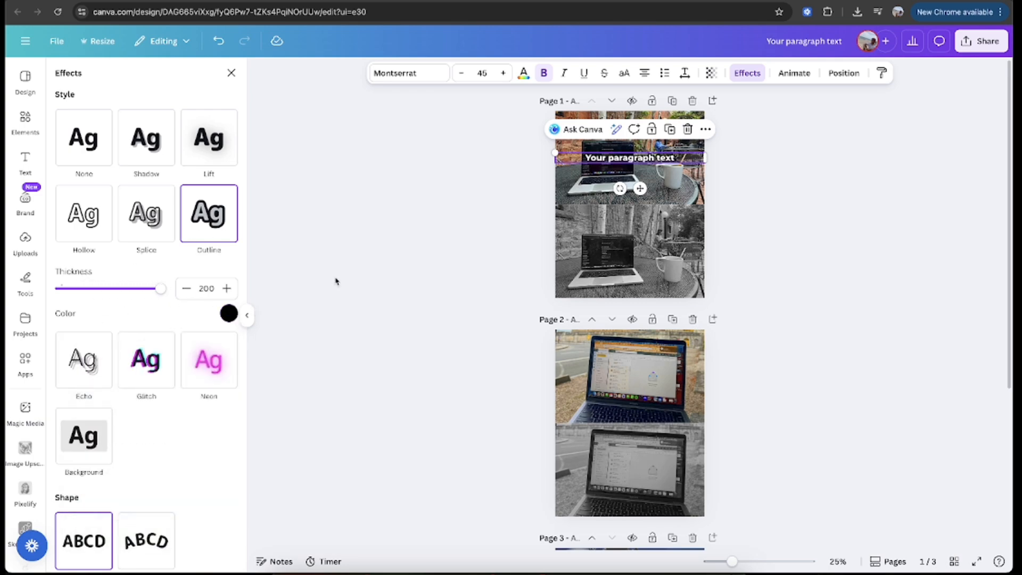
scroll(754, 171, up, 5)
scroll(688, 151, down, 4)
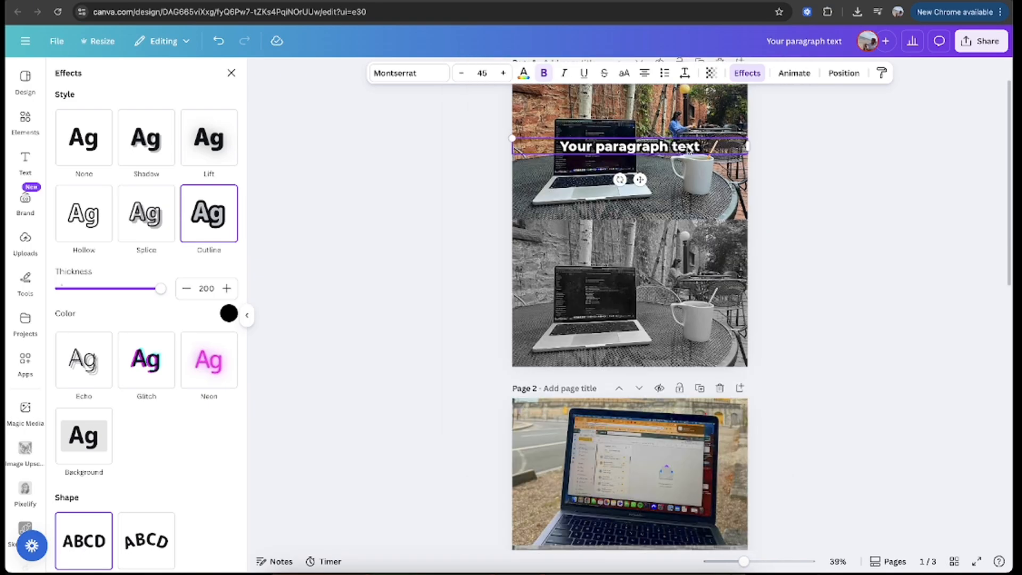
click(838, 165)
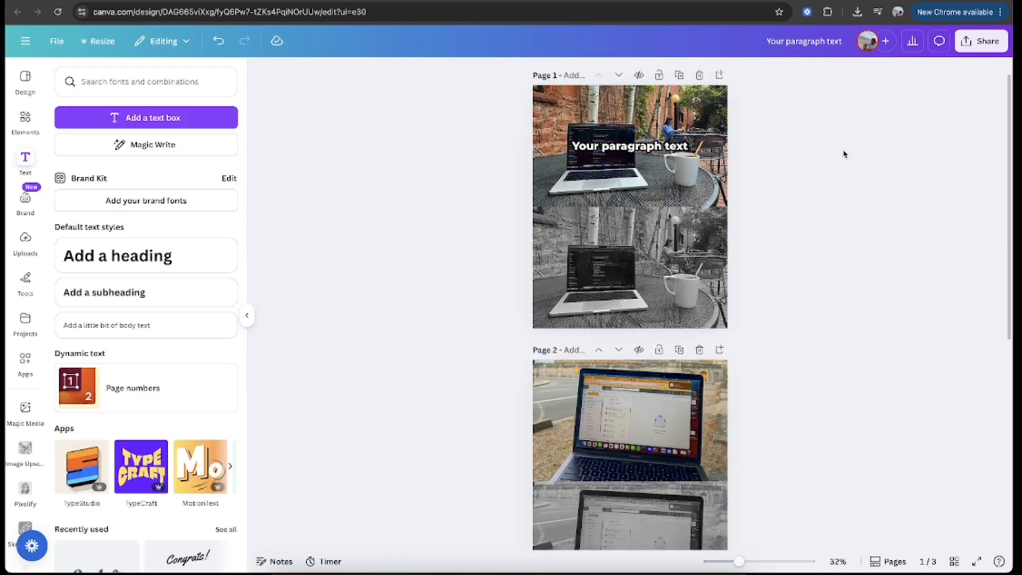
Step: Replace page 1's placeholder text with "Create out of passion..."
click(632, 150)
click(631, 149)
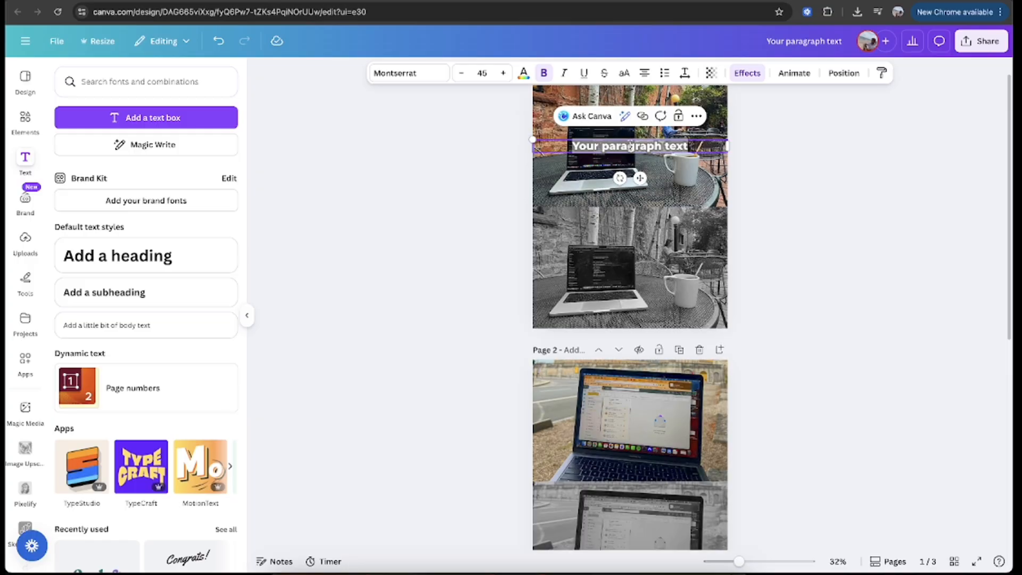
text(Create ol)
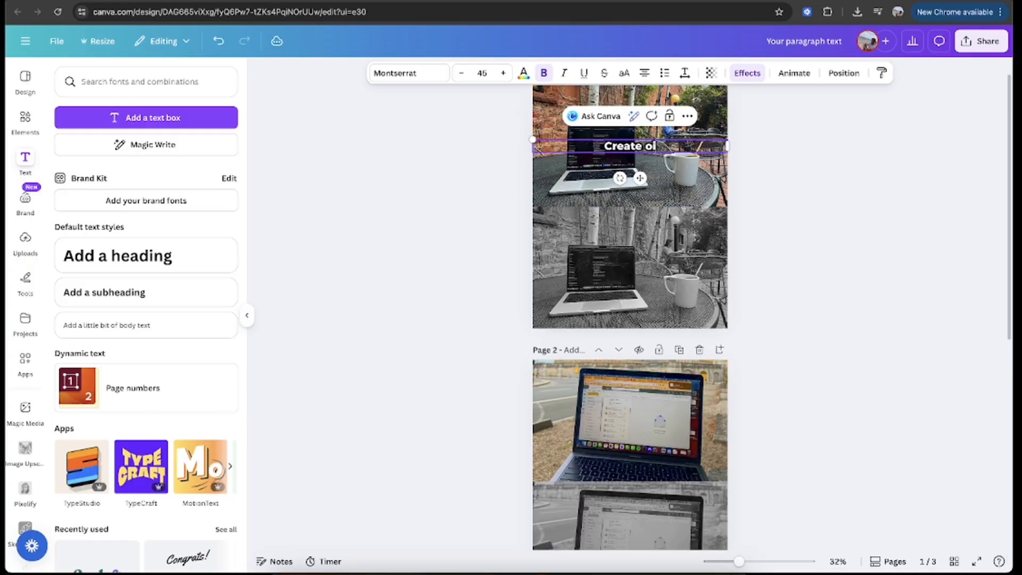
key(BackSpace)
double_click(639, 144)
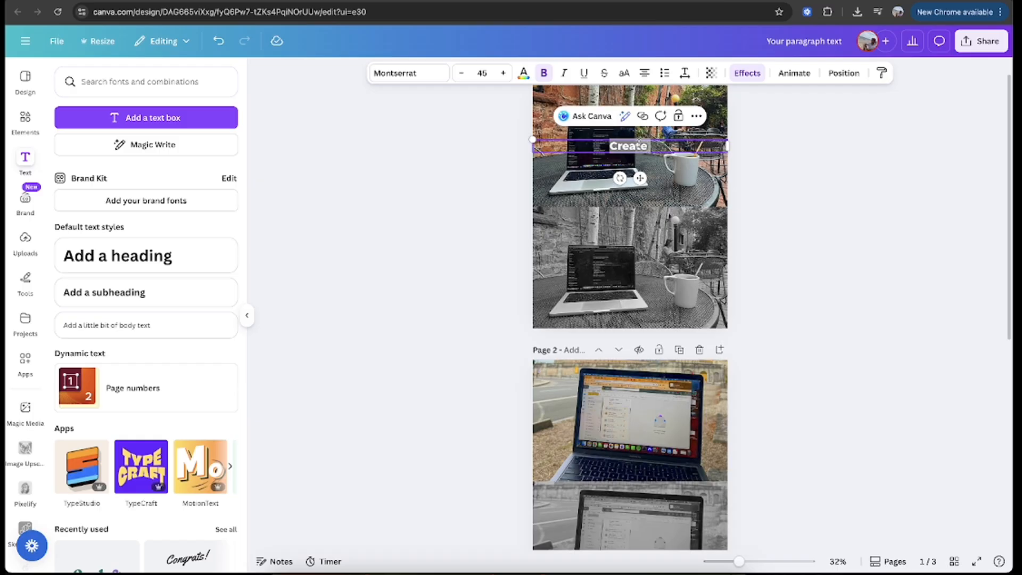
text(Lo)
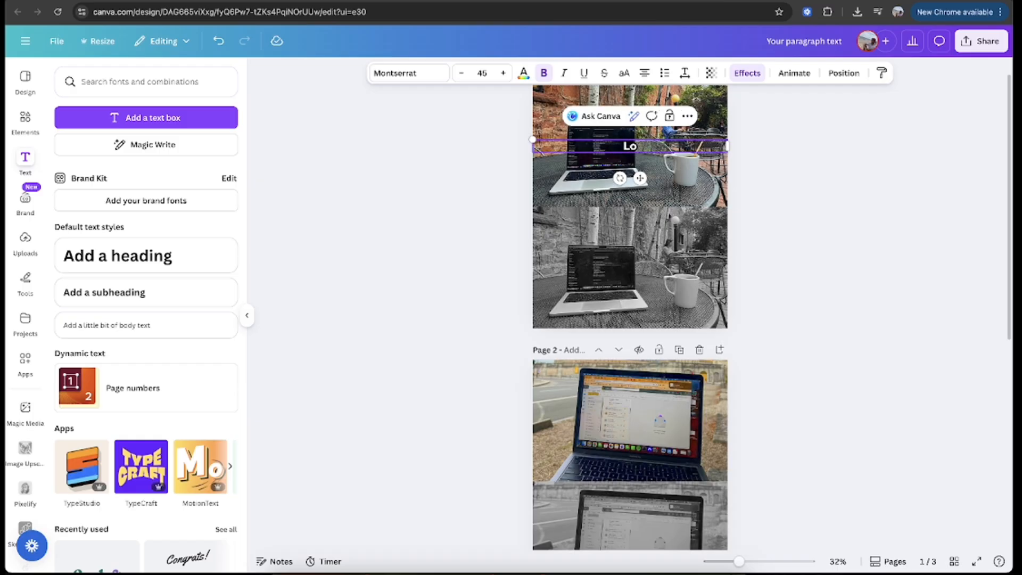
key(BackSpace)
key(BackSpace)
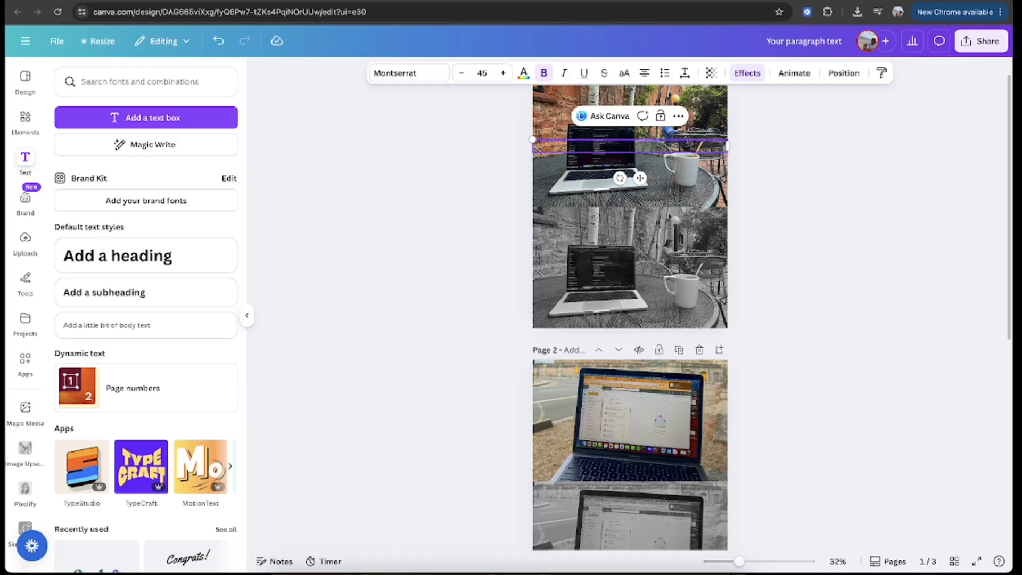
text(Create o)
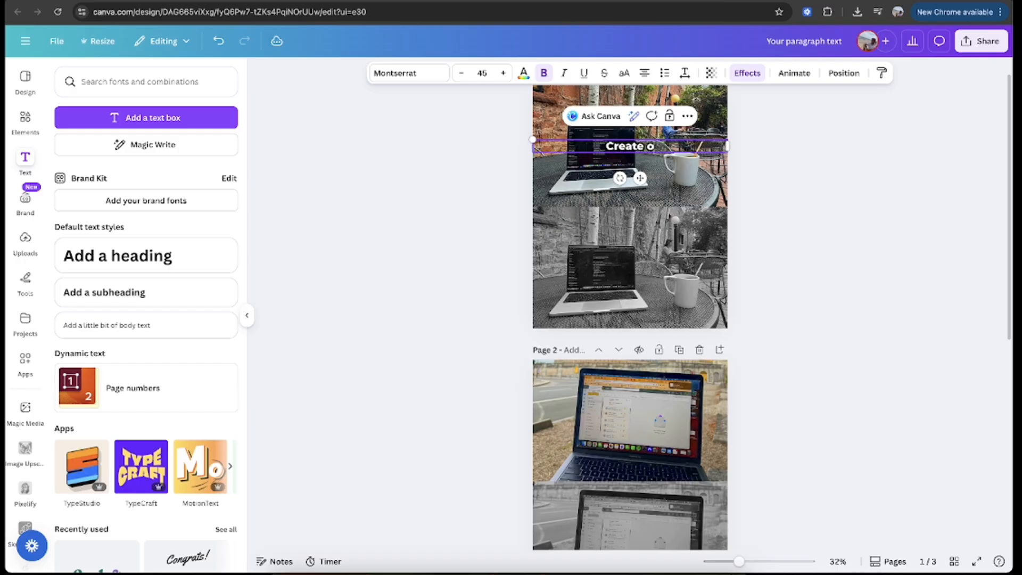
text(ut of passion...)
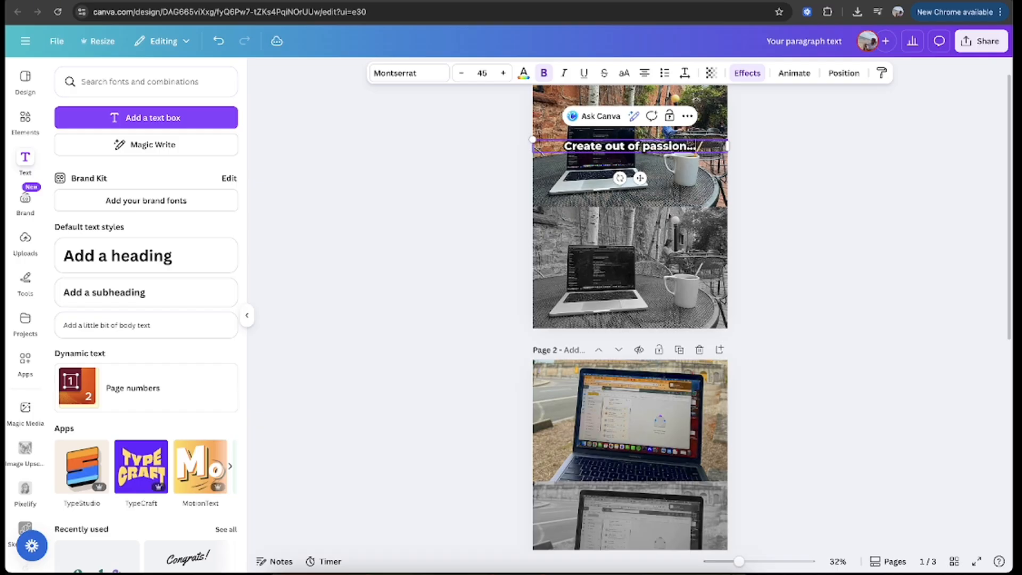
click(817, 174)
Step: Duplicate the caption onto page 1's lower black-and-white photo and reword the copy as "Not desperation."
click(671, 150)
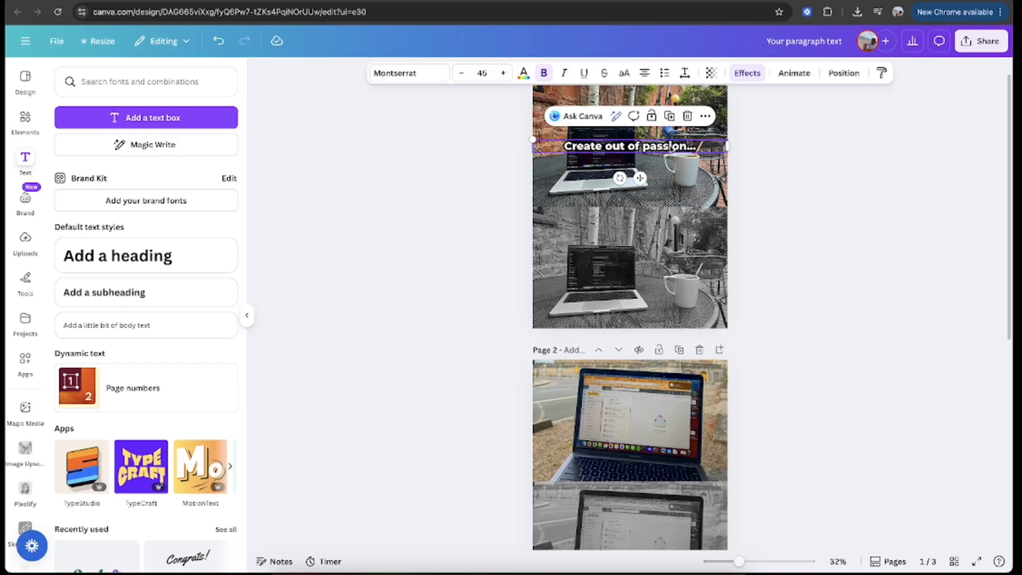
key(super+d)
drag(668, 149, 668, 262)
double_click(667, 262)
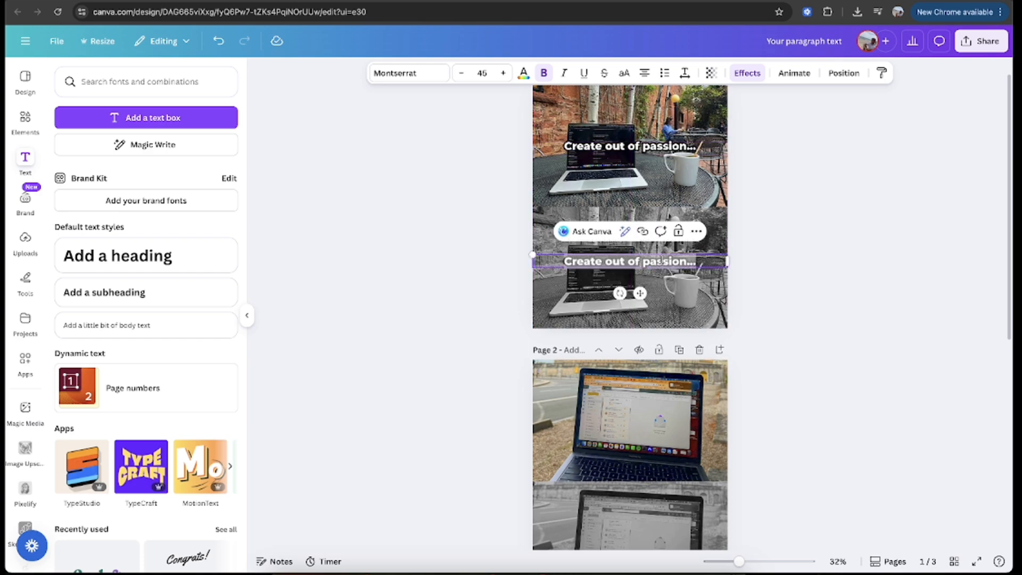
text(Not despe)
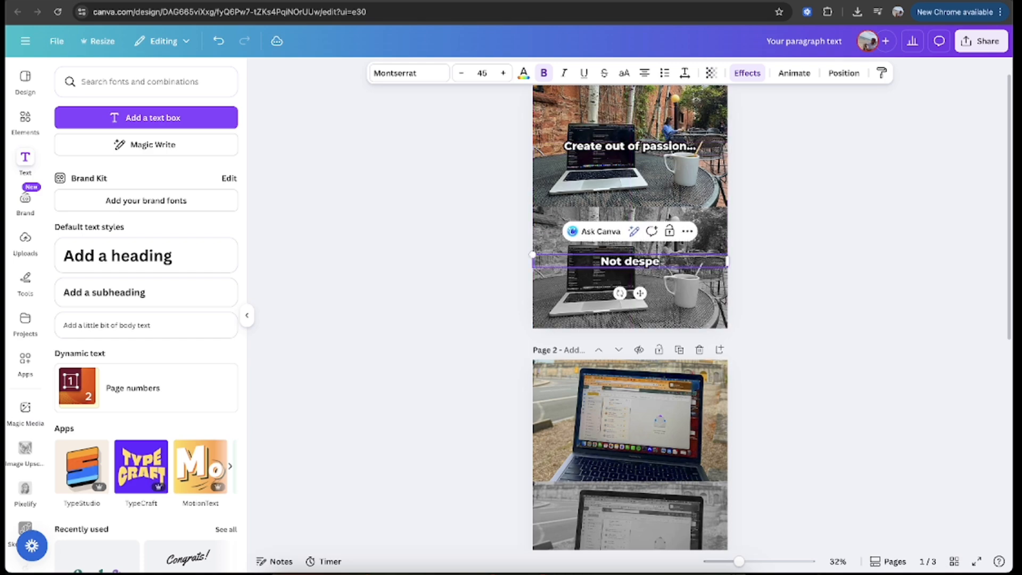
text(ration.)
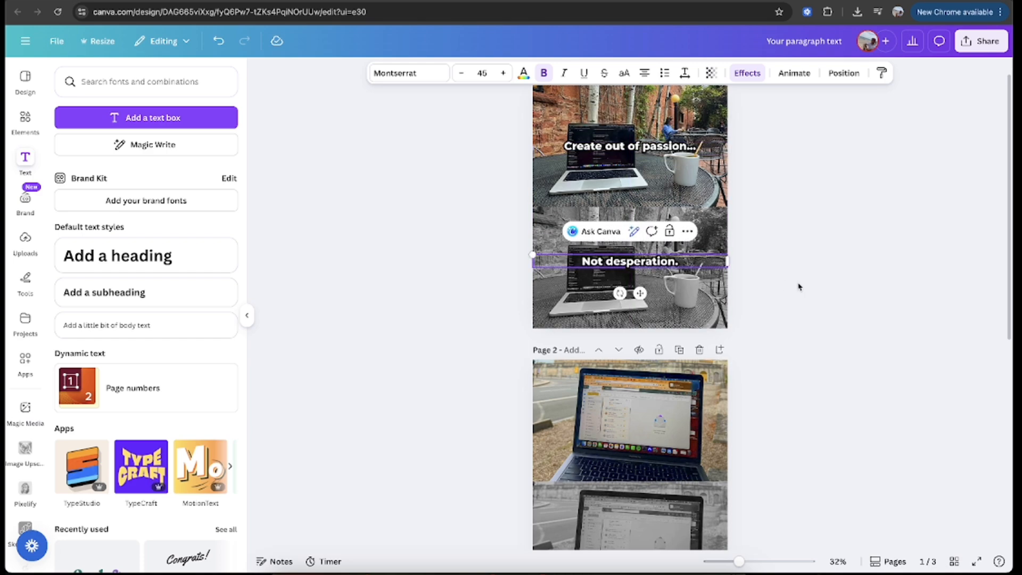
Step: Copy page 1's upper caption and paste it onto page 3's upper tennis photo
scroll(794, 285, down, 5)
scroll(668, 205, down, 1)
click(613, 316)
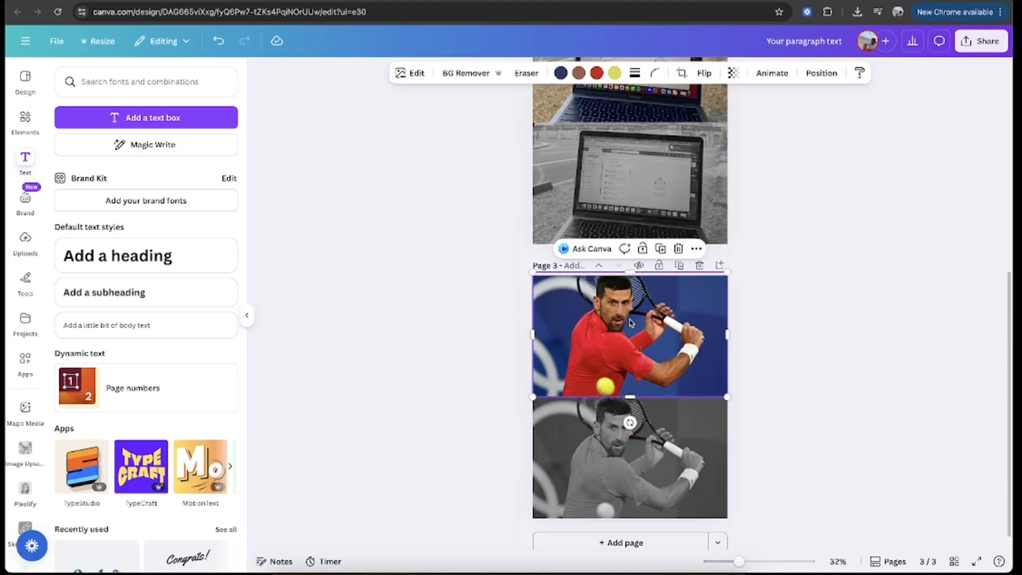
scroll(633, 336, up, 6)
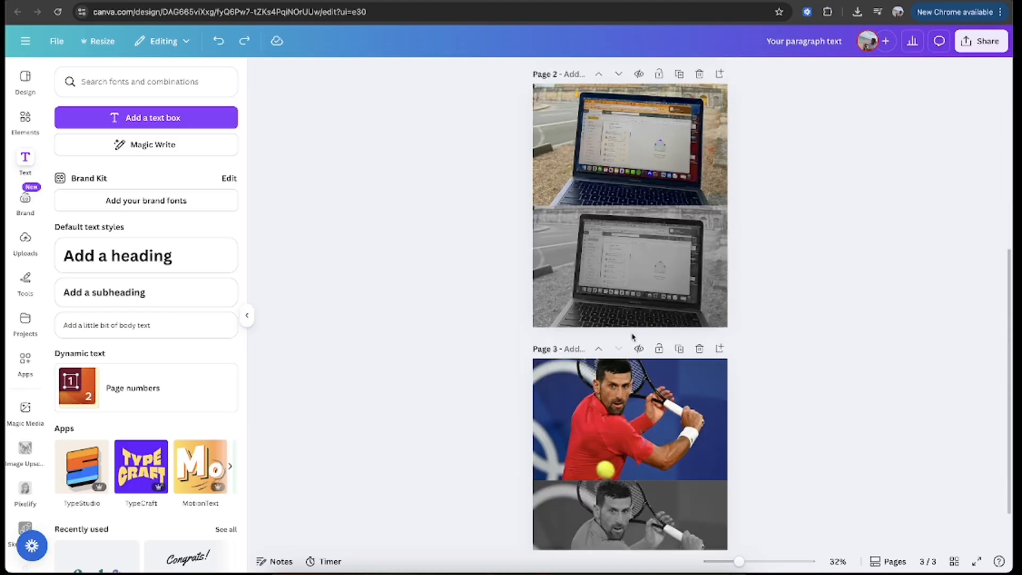
click(624, 177)
key(ctrl+c)
scroll(626, 240, down, 4)
click(630, 328)
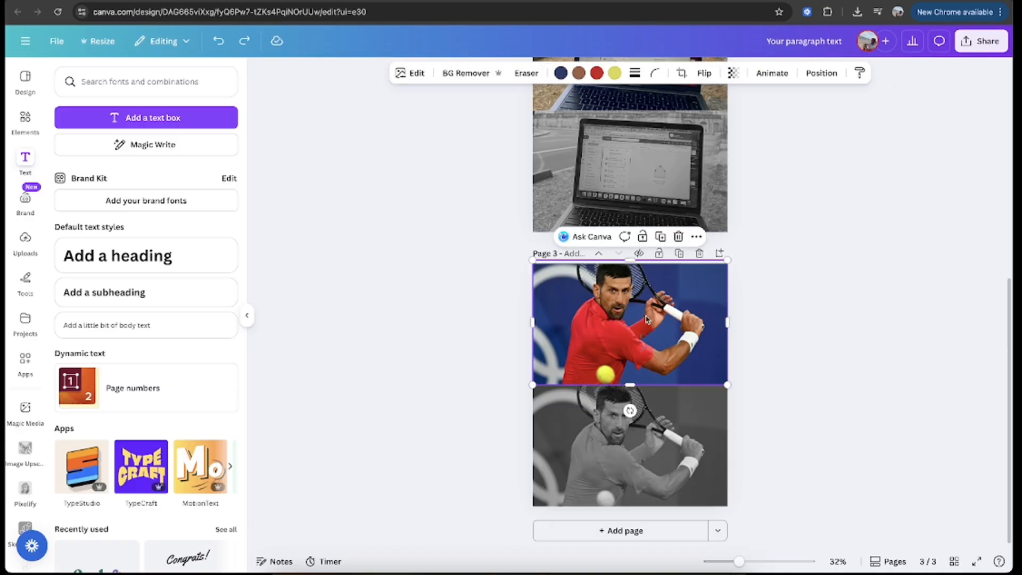
key(ctrl+v)
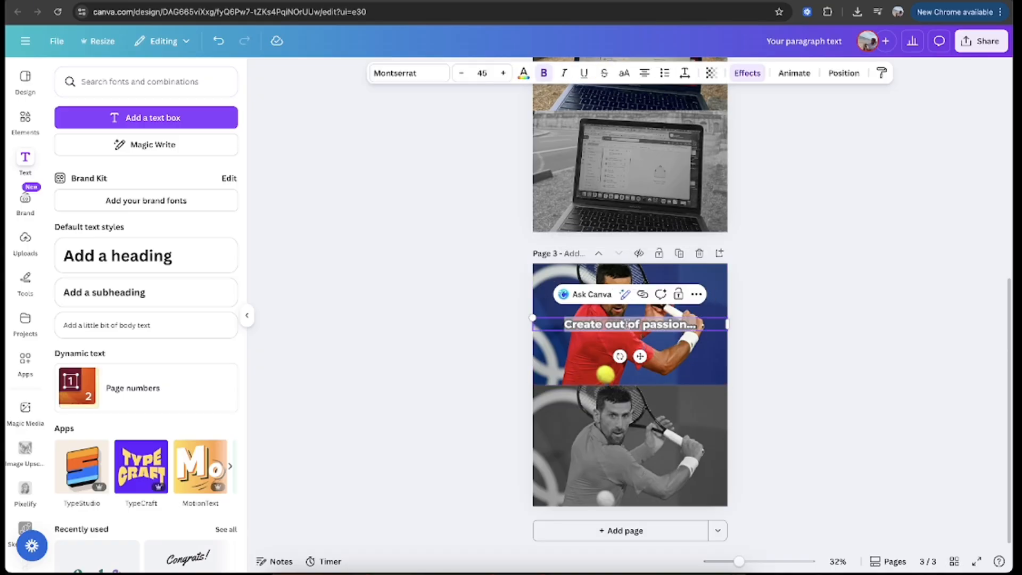
Step: Reword the pasted caption on page 3's upper photo as "Do what you love..."
key(BackSpace)
text(Do what y)
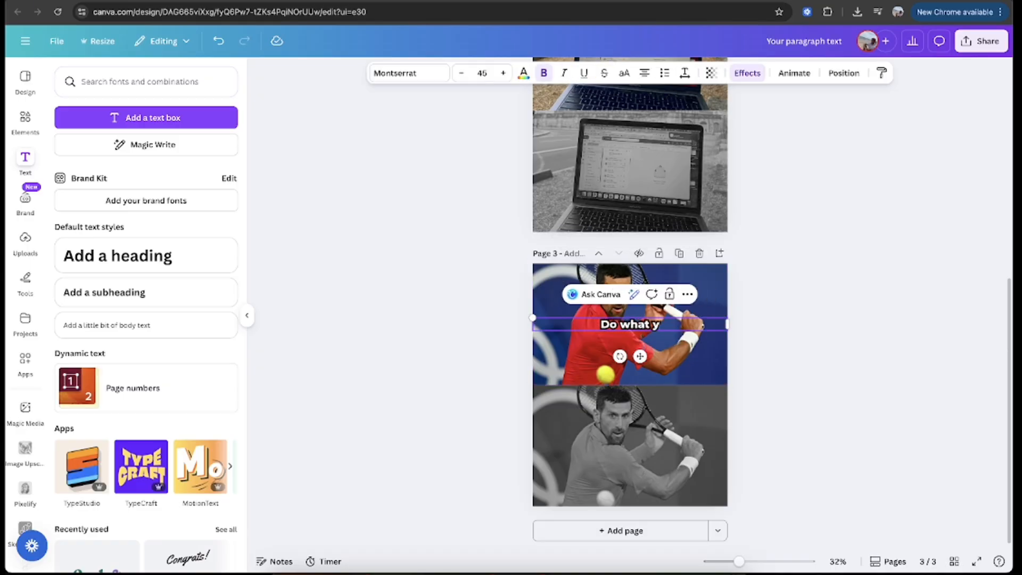
text(ou love...)
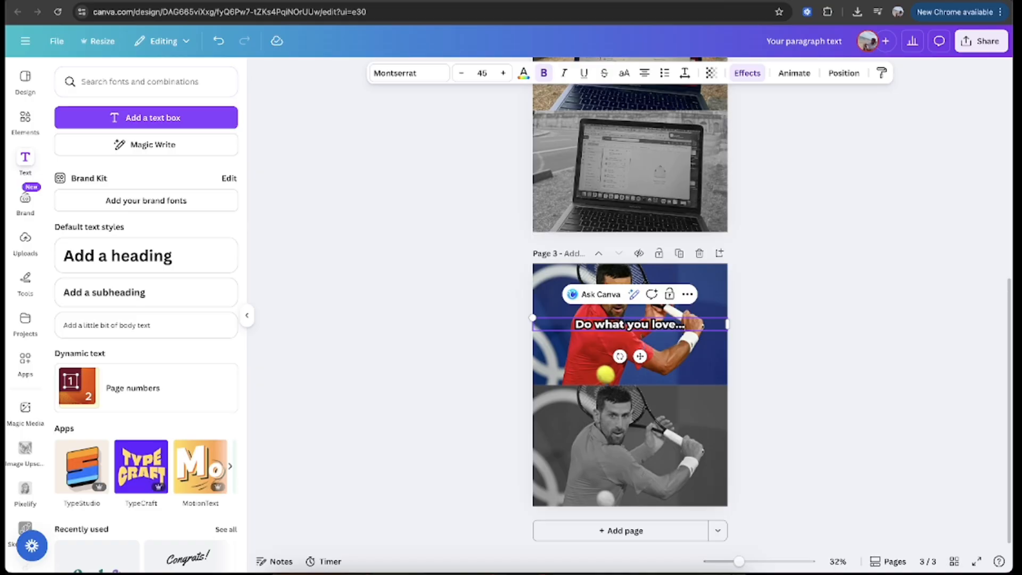
Step: Duplicate the caption onto page 3's lower black-and-white photo and reword the copy as "Or you'll"
click(853, 356)
click(677, 327)
key(ctrl+c)
key(ctrl+v)
drag(675, 331, 674, 444)
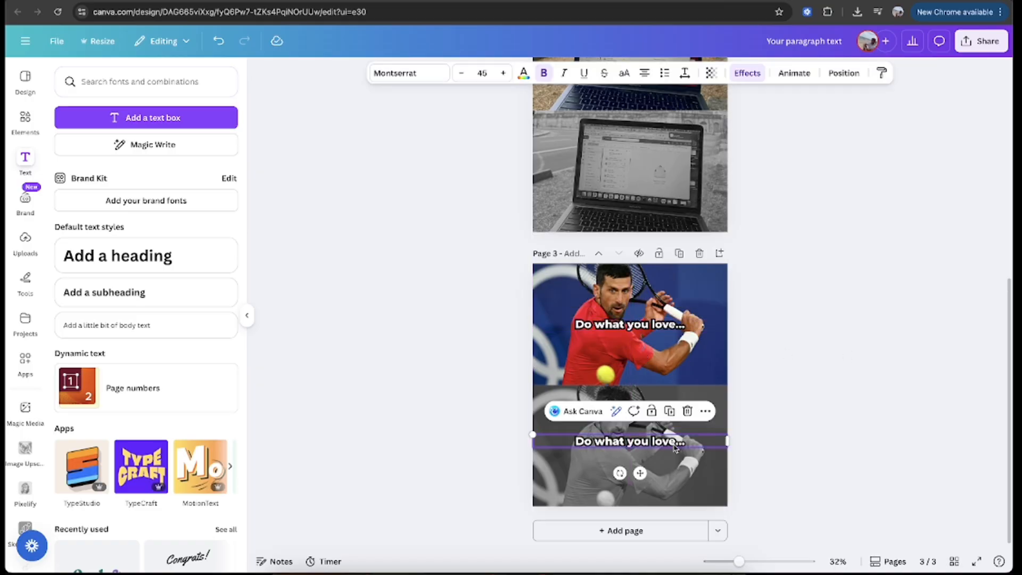
double_click(674, 444)
text(Or you'll)
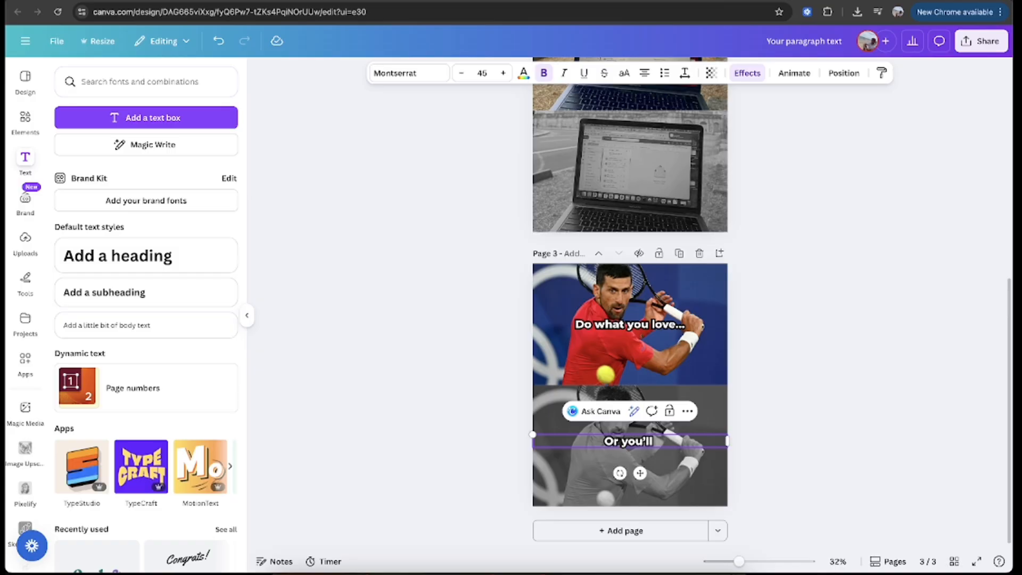
click(781, 304)
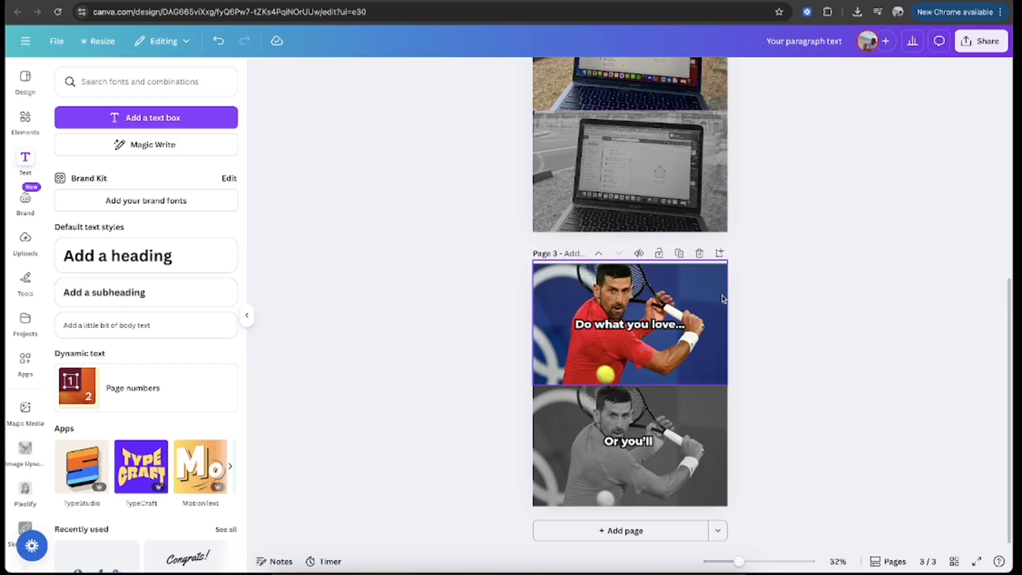
Step: Review the caption pair on page 1 and the uncaptioned laptop photos on page 2 against page 3
scroll(772, 317, up, 15)
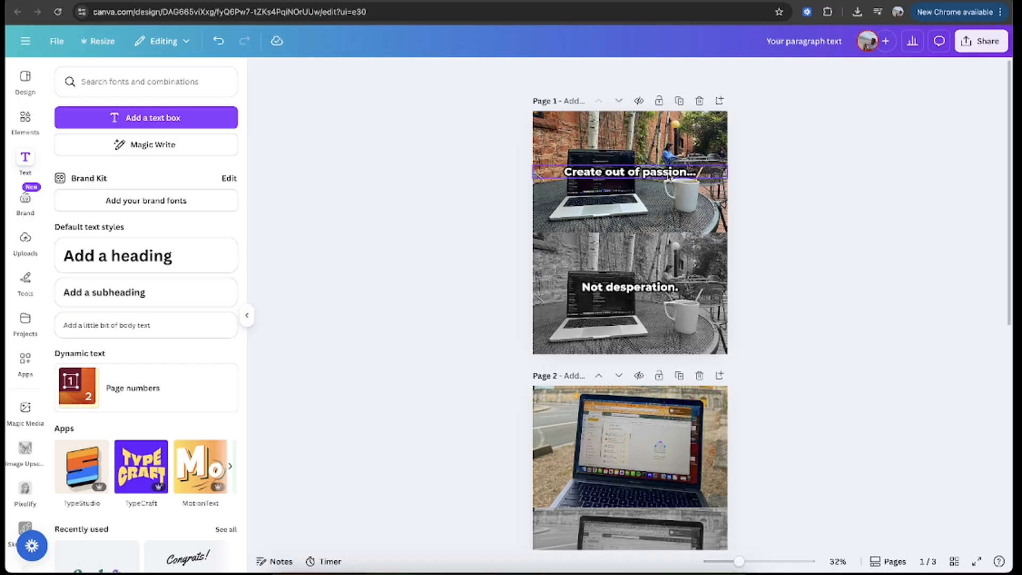
click(622, 174)
click(562, 174)
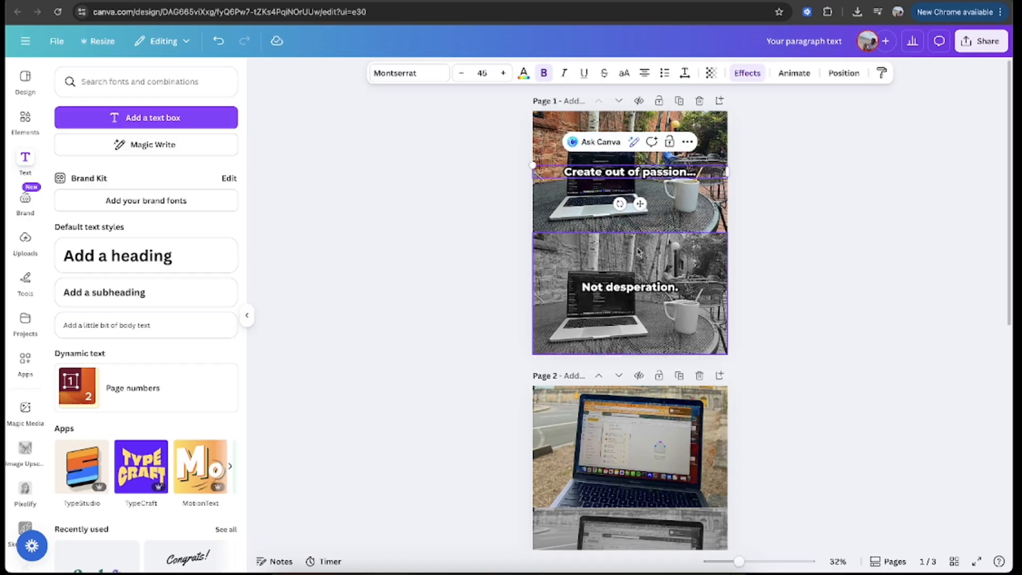
click(586, 290)
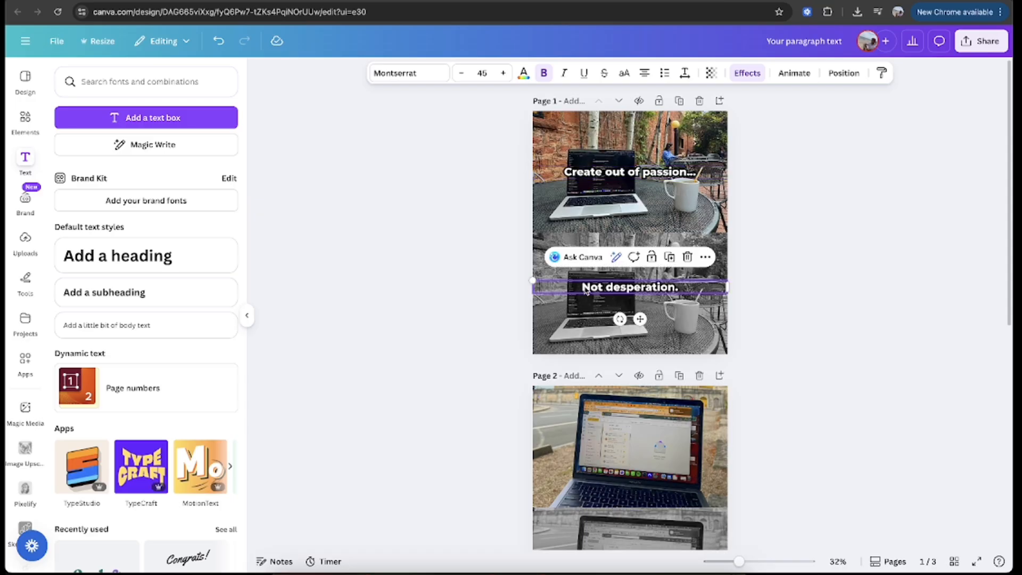
click(634, 293)
scroll(634, 309, down, 3)
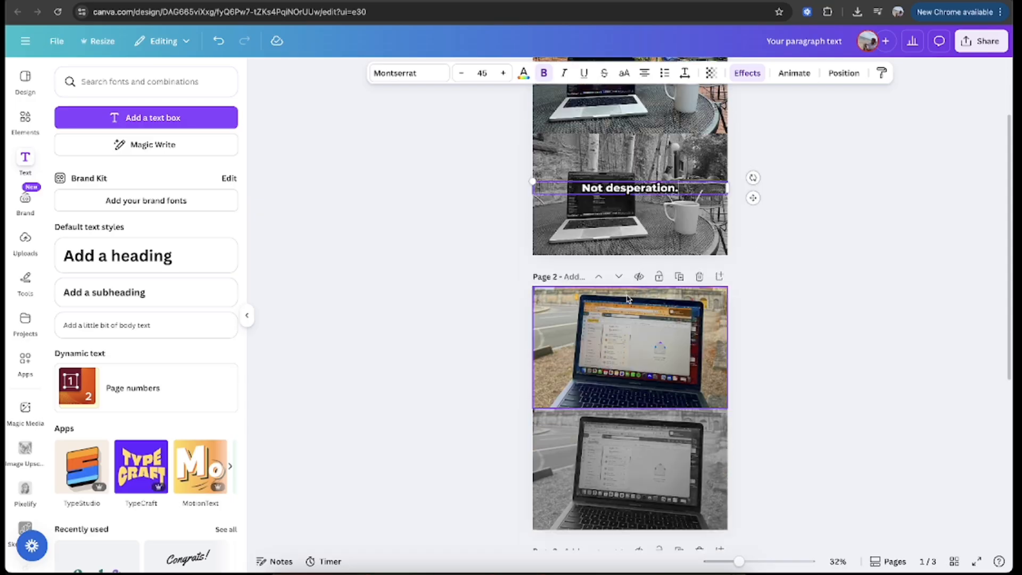
click(658, 330)
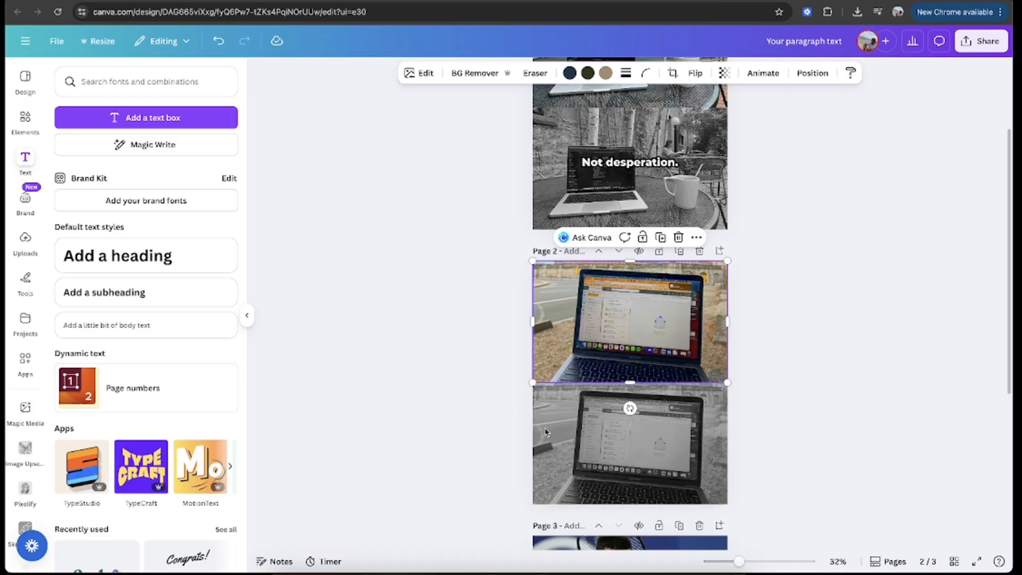
click(814, 412)
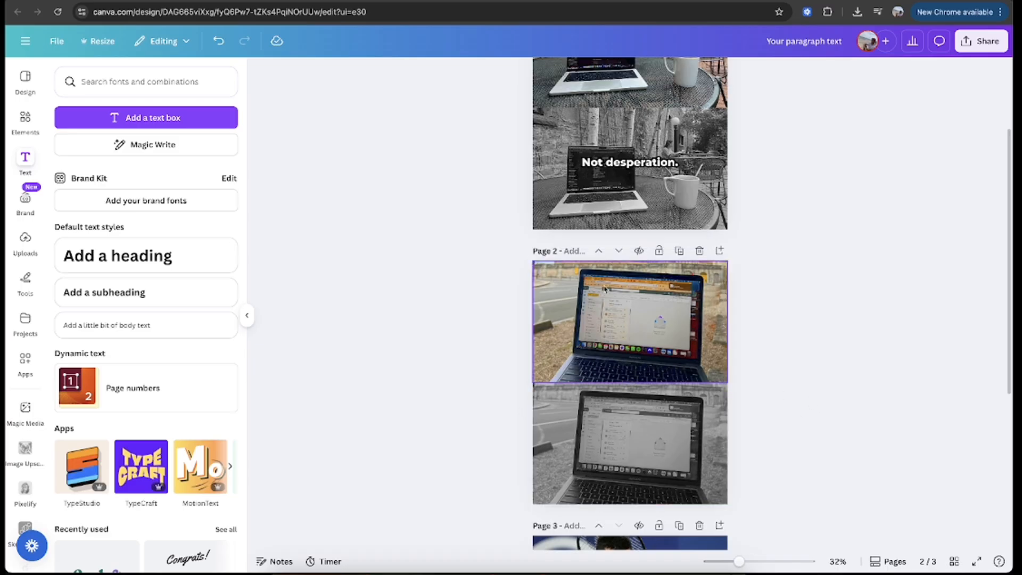
scroll(594, 325, down, 5)
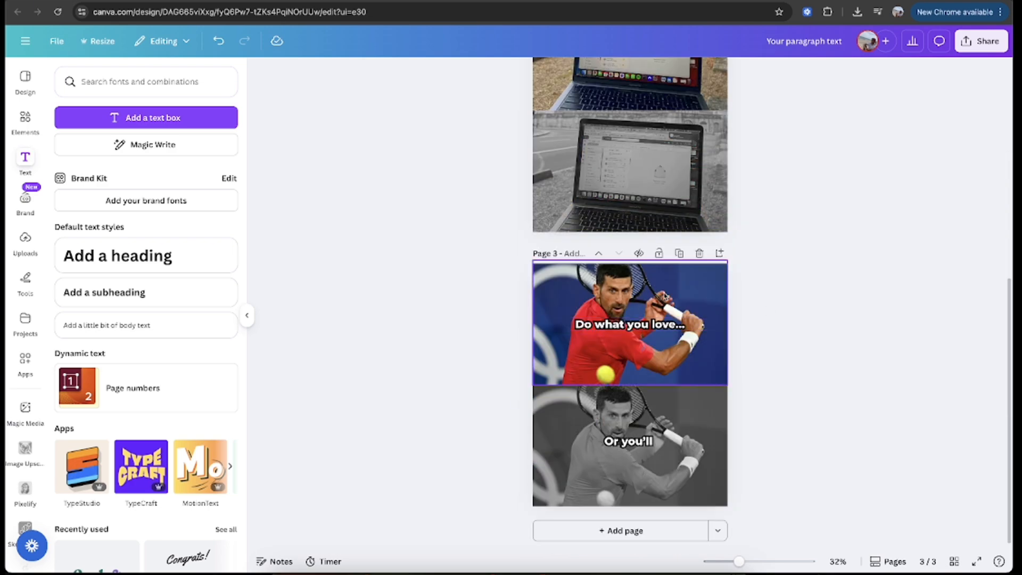
Step: Add a blank page 4 and insert the uploaded gym photo of a person stretching against the wall
click(25, 41)
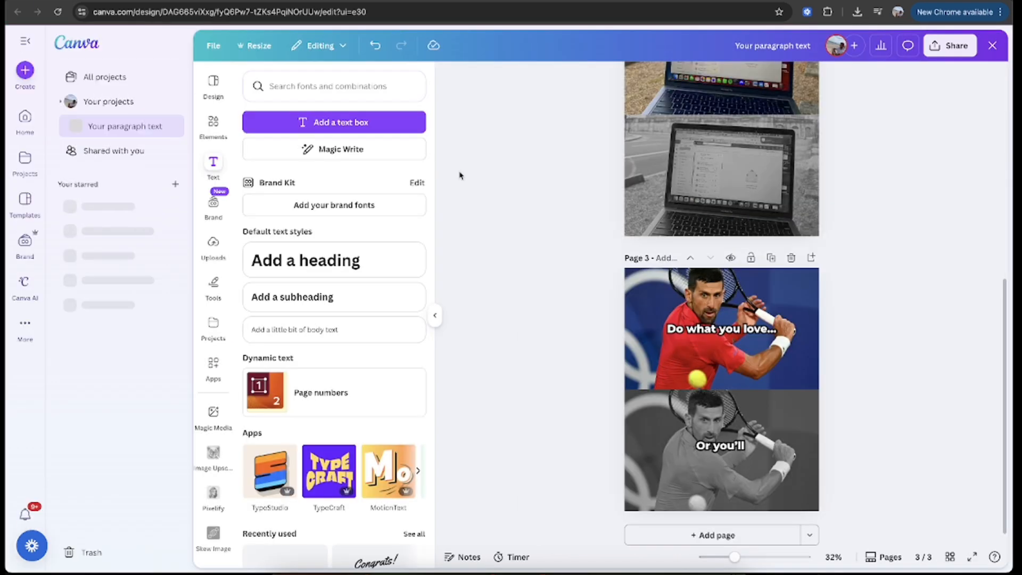
click(213, 245)
scroll(314, 285, down, 5)
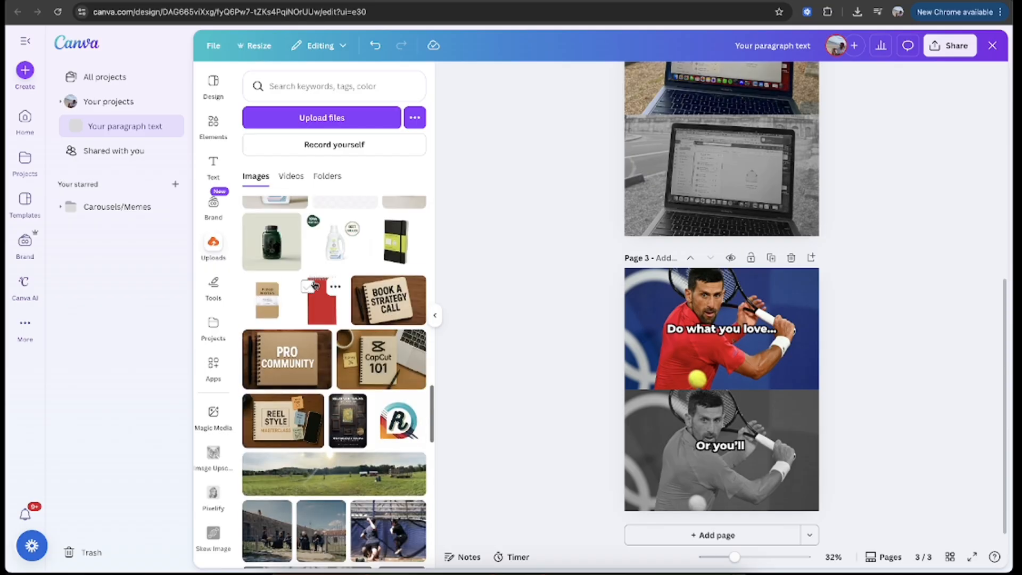
scroll(314, 286, up, 10)
click(690, 535)
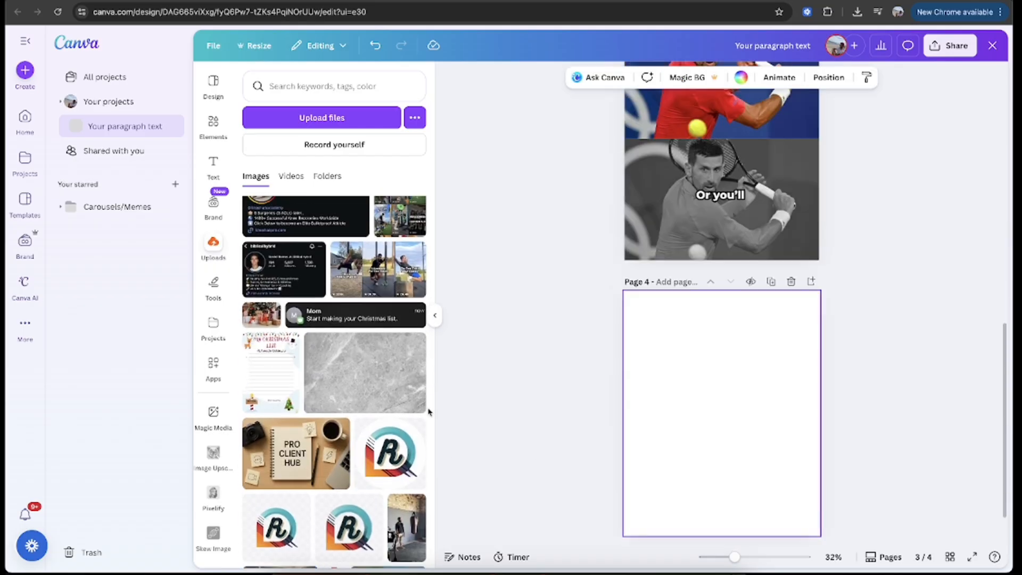
scroll(411, 373, down, 10)
scroll(411, 373, down, 20)
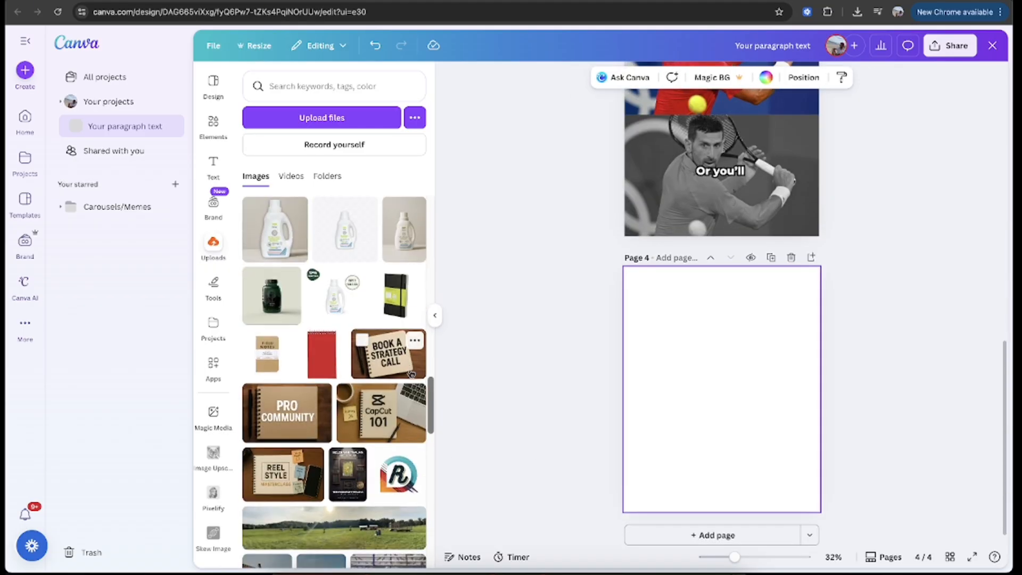
scroll(408, 260, up, 15)
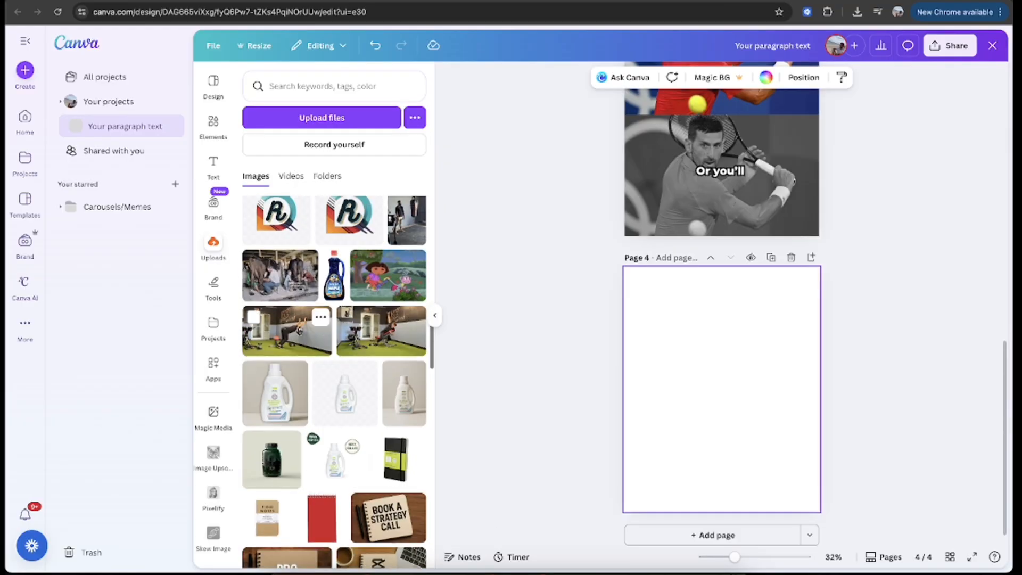
click(313, 333)
Step: Enlarge and crop the gym photo to fill page 4's upper half, and place a duplicate in the lower half
drag(733, 379, 708, 299)
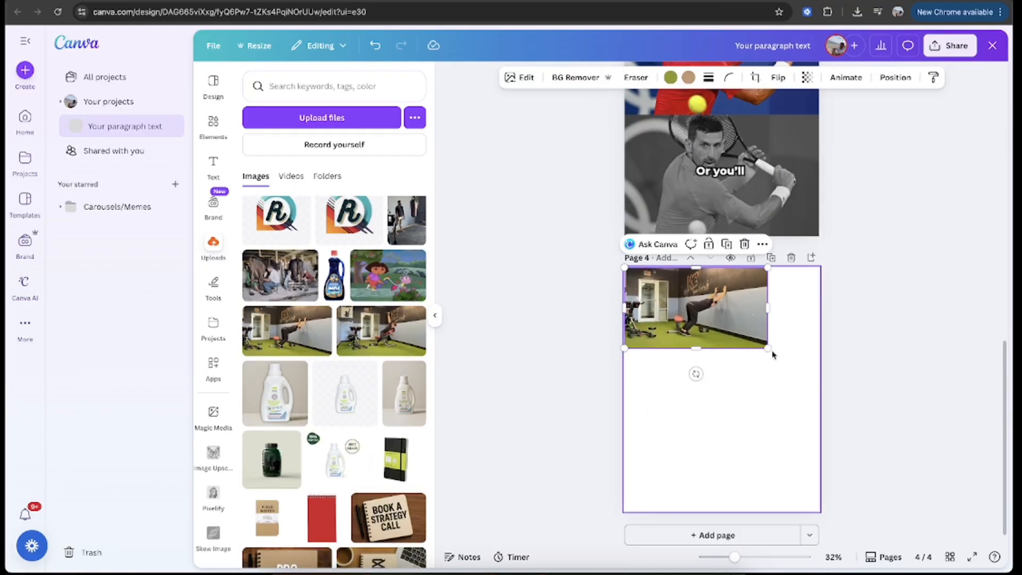
drag(768, 348, 858, 399)
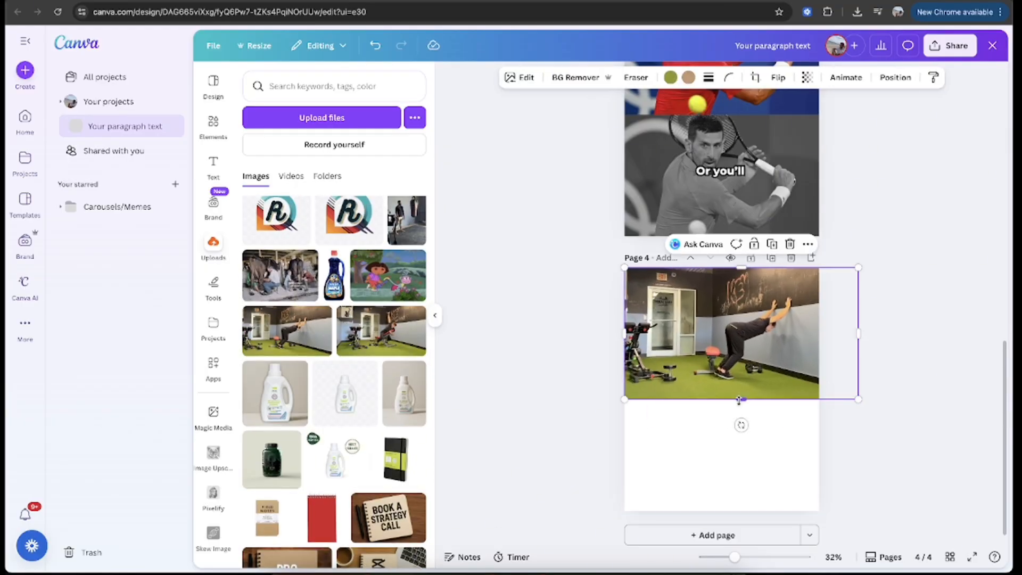
drag(741, 399, 741, 389)
click(888, 360)
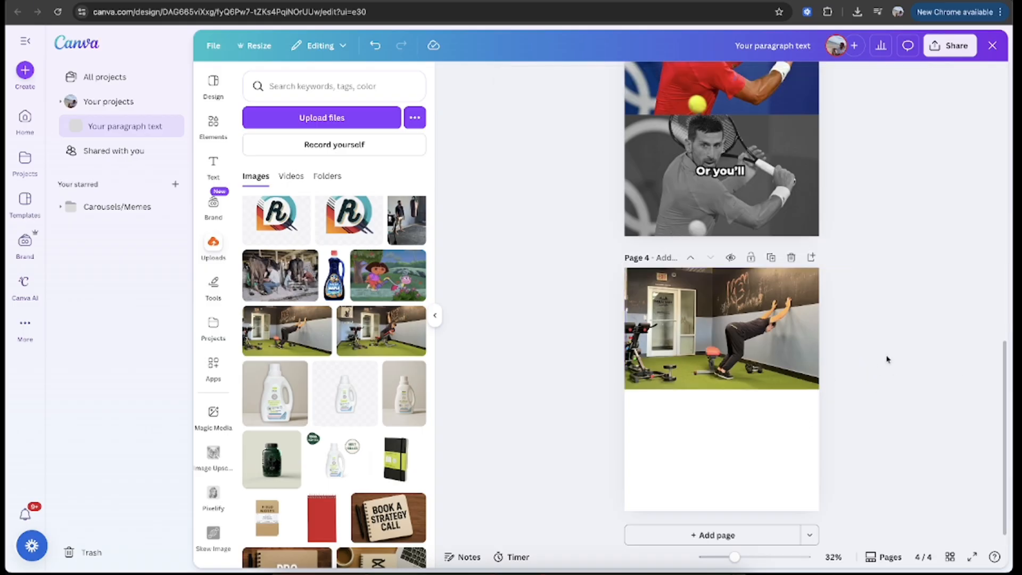
click(749, 344)
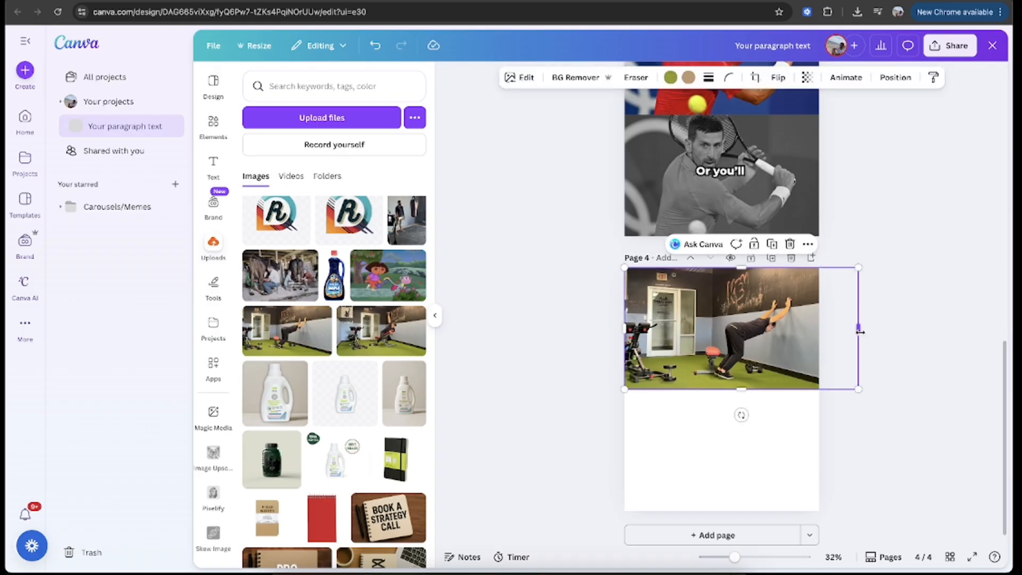
drag(861, 331, 805, 456)
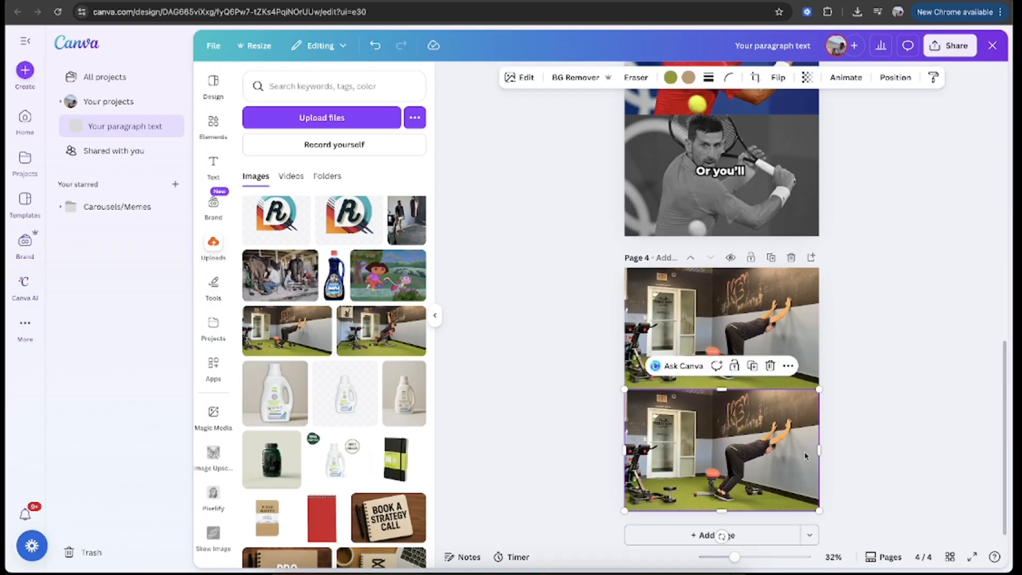
Step: Set the lower gym photo's saturation to -100 and reduce its contrast for a faded black-and-white look
click(522, 77)
click(311, 160)
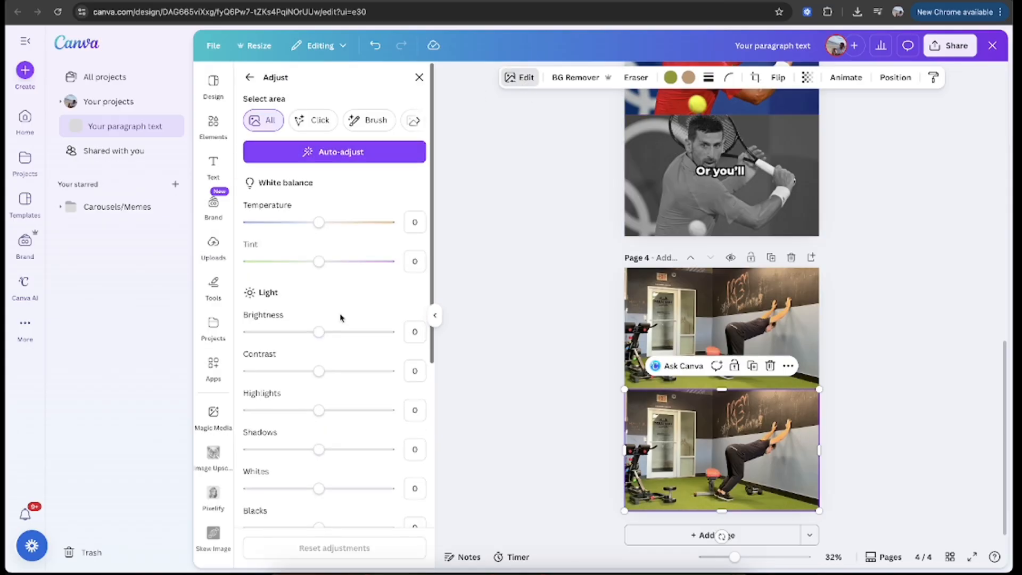
scroll(339, 325, down, 5)
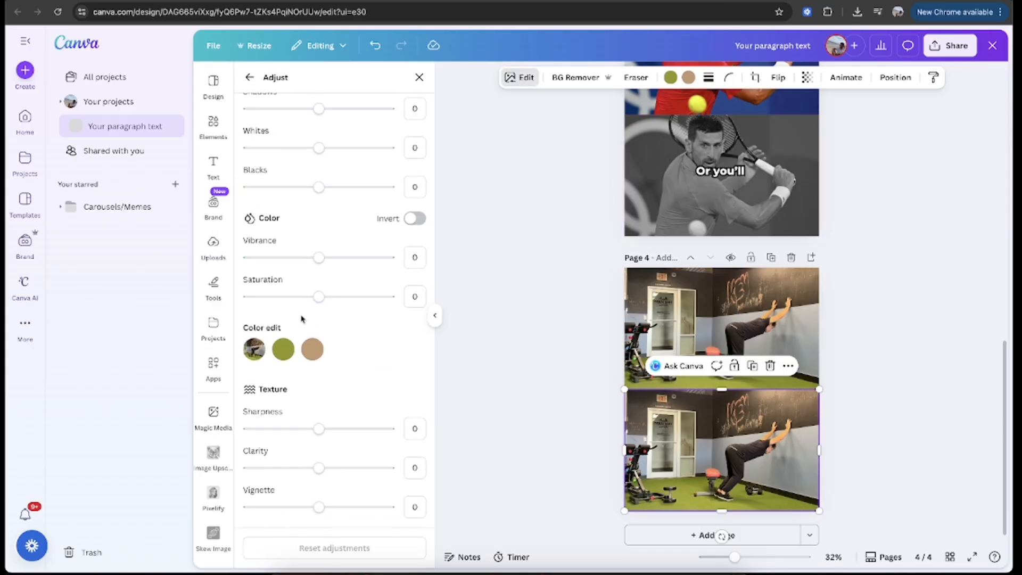
scroll(329, 186, up, 4)
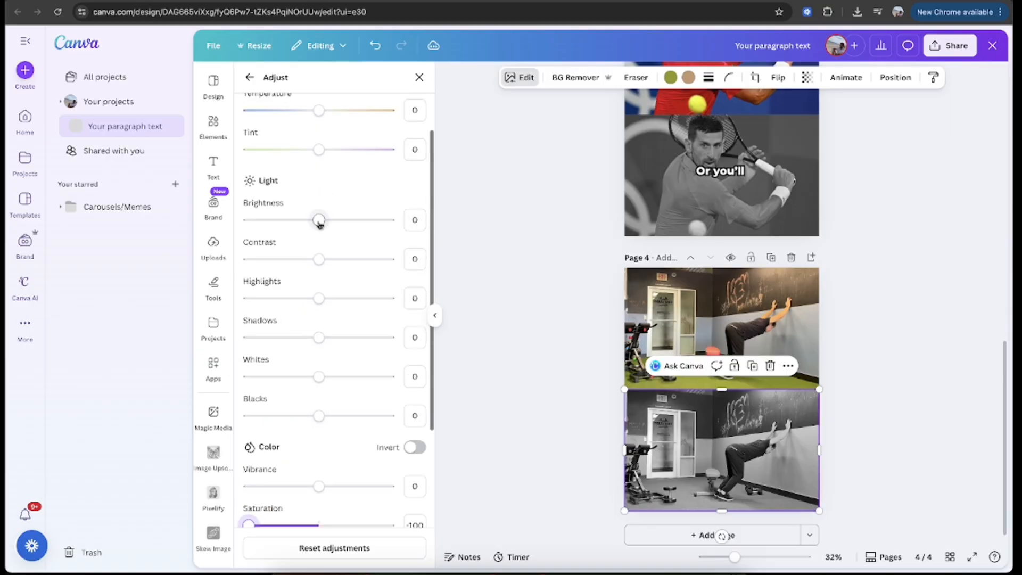
click(290, 261)
click(562, 318)
Step: Copy page 3's lower caption onto page 4's upper gym photo and start rewording it with "Stret"
scroll(815, 372, up, 3)
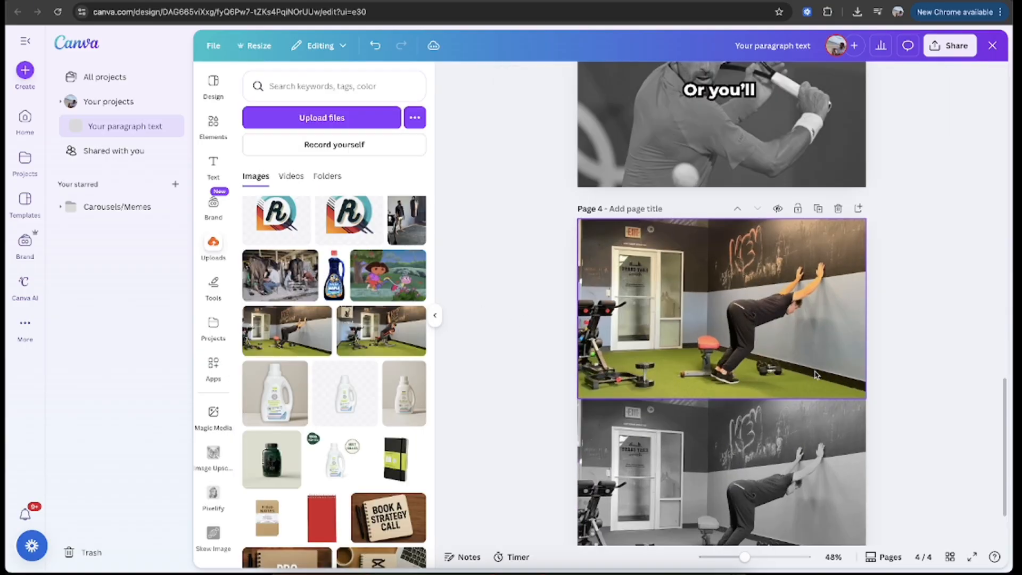
scroll(817, 374, down, 2)
click(781, 239)
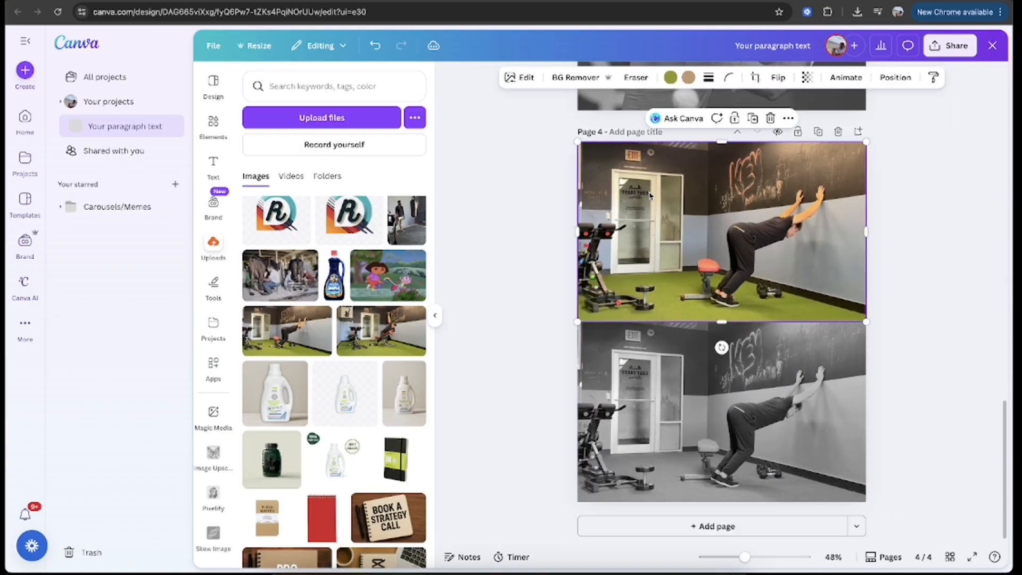
scroll(651, 197, up, 3)
click(714, 193)
key(ctrl+c)
click(677, 334)
key(ctrl+v)
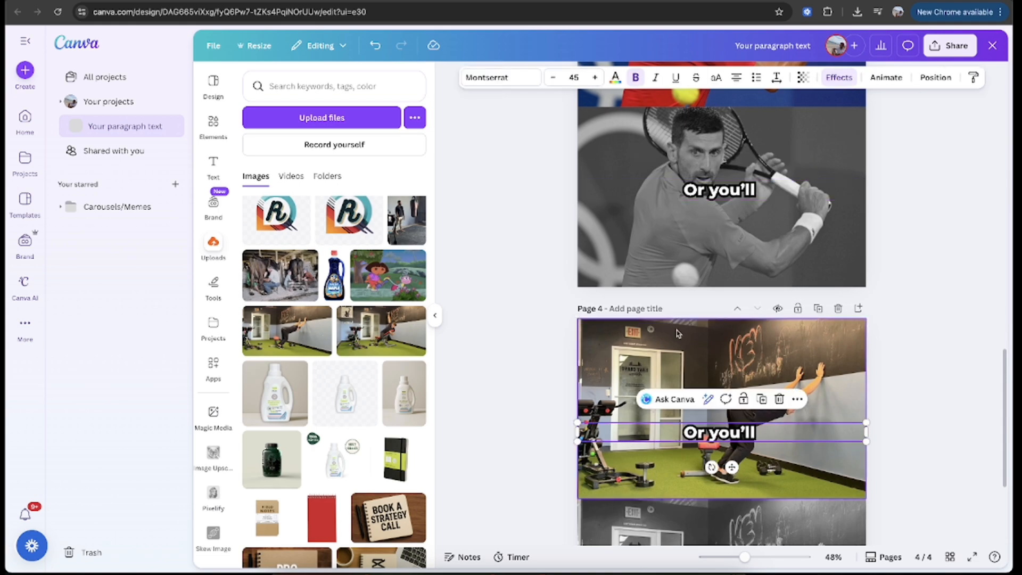
text(Stret)
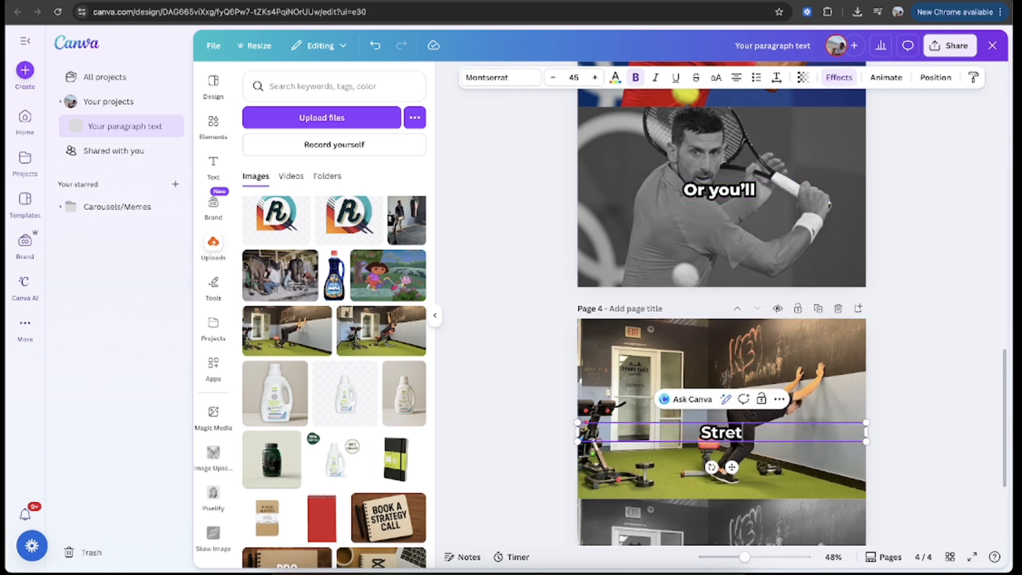